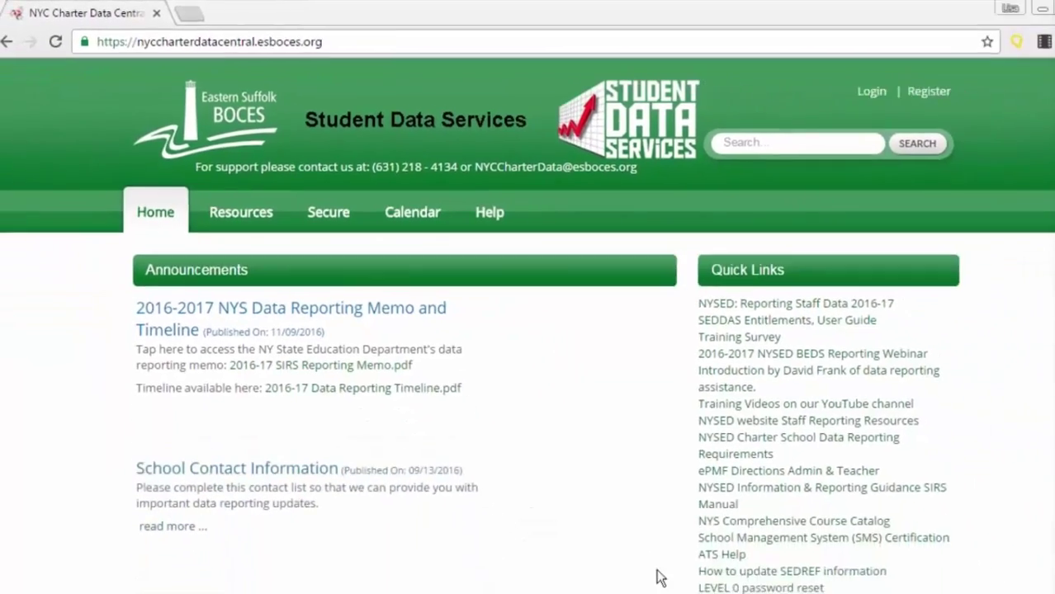
Step: Open the ReportNet login page from the secure resources on the NYC Charter Data Central site
mouse_move(532, 441)
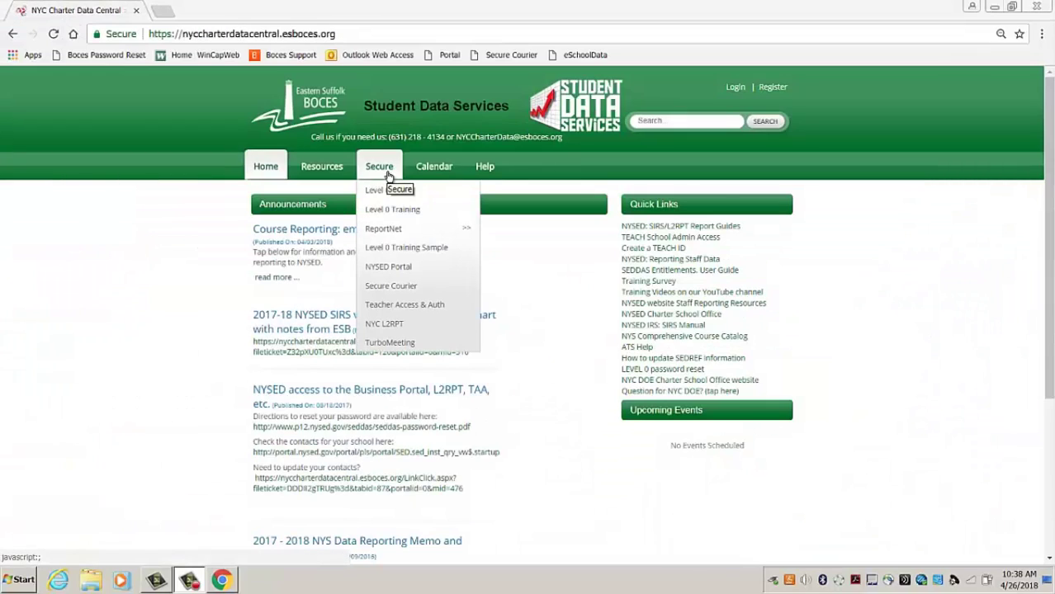
mouse_move(384, 236)
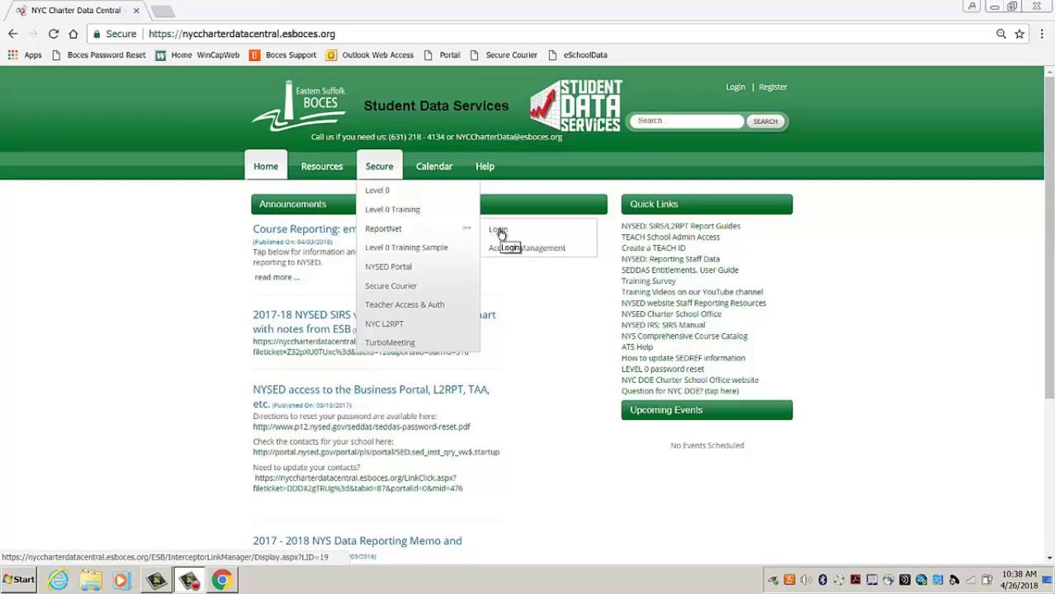
left_click(499, 232)
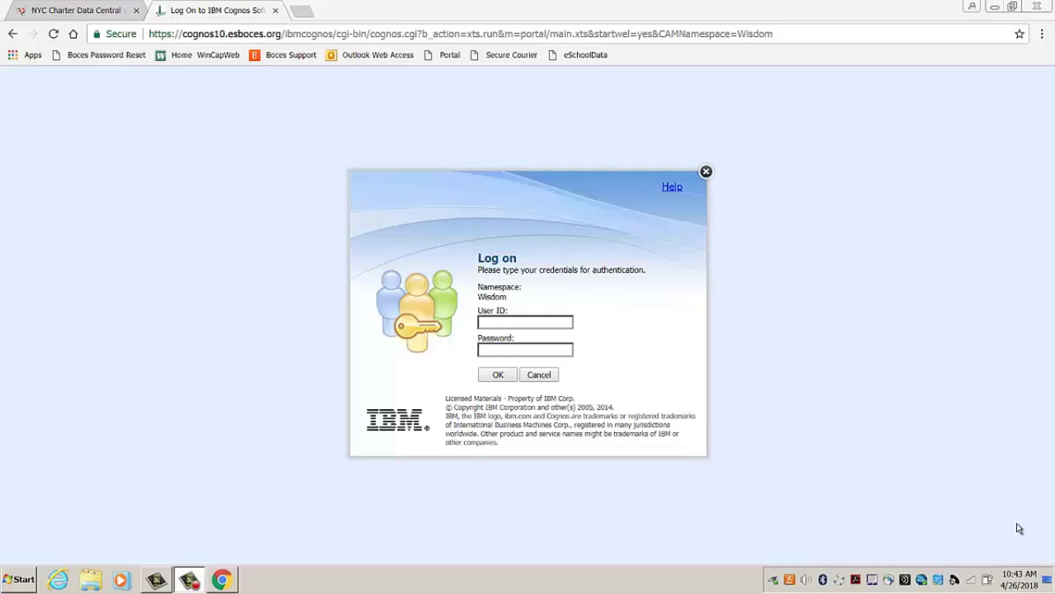
Step: Log on to the Wisdom namespace by entering the training user ID and the account password
left_click(494, 323)
left_click(504, 339)
left_click(497, 375)
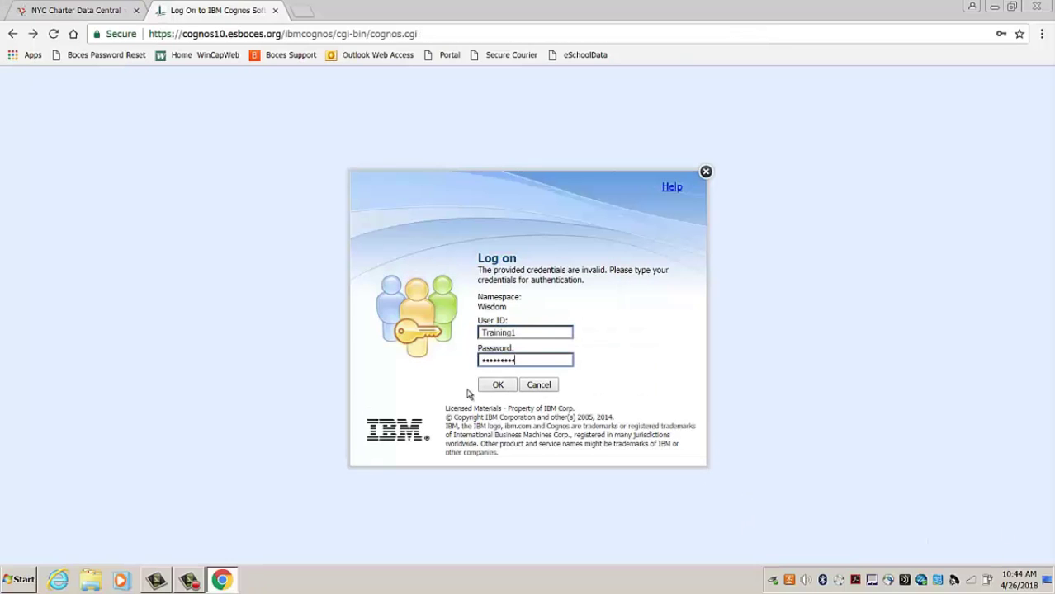
left_click(499, 386)
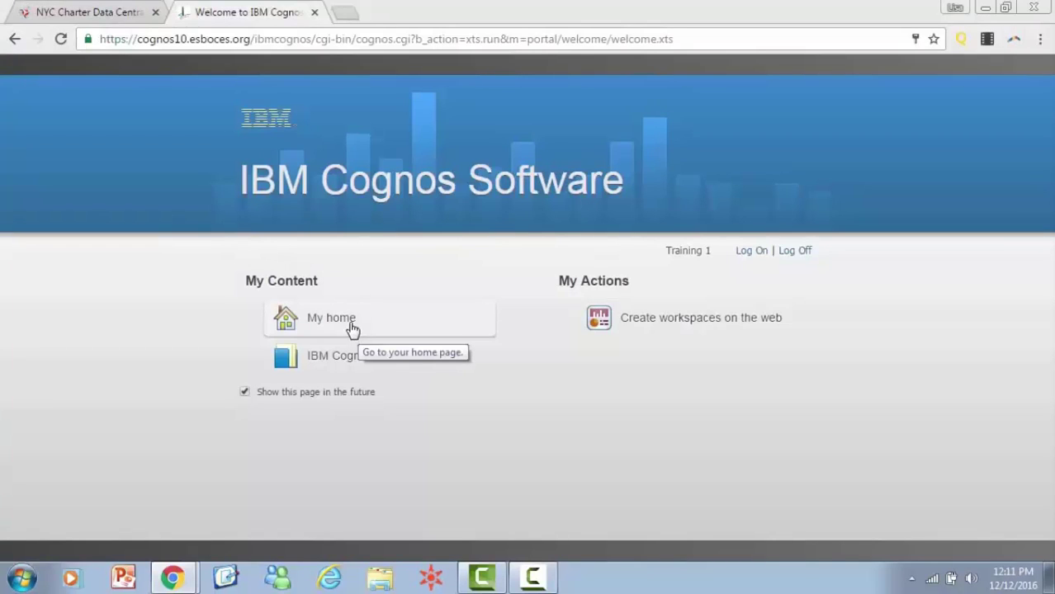
Step: Go to the home page and open the "Staff Attendance - NYC Charter - Excel" report in the NYC Charters Extracts folder
left_click(353, 326)
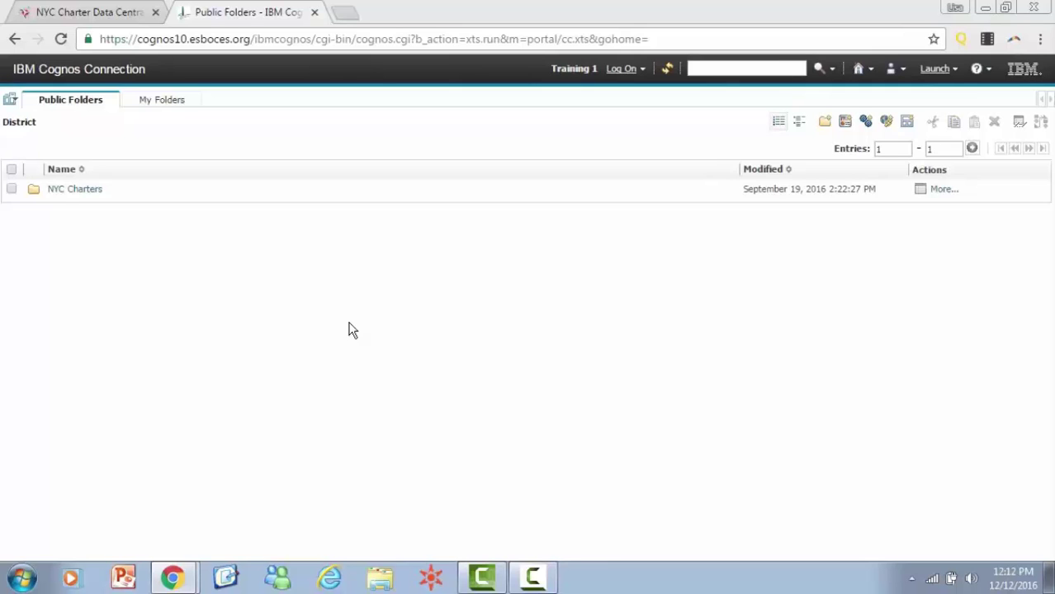
left_click(61, 191)
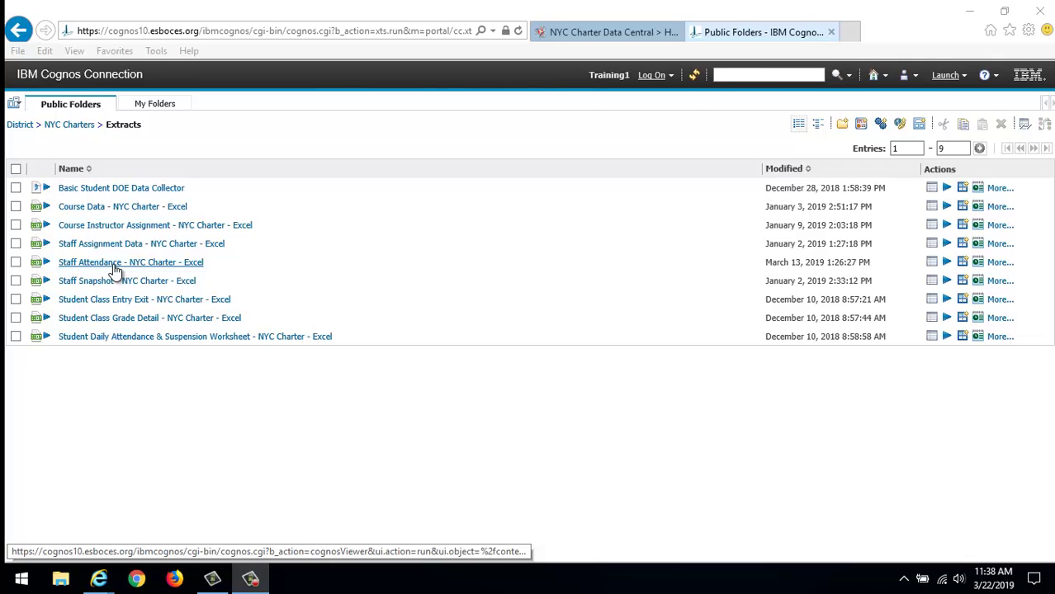
left_click(116, 264)
Step: Choose the school and the school year Jun 30, 2019 for the report, and continue to the teacher selection
left_click(550, 225)
left_click(429, 239)
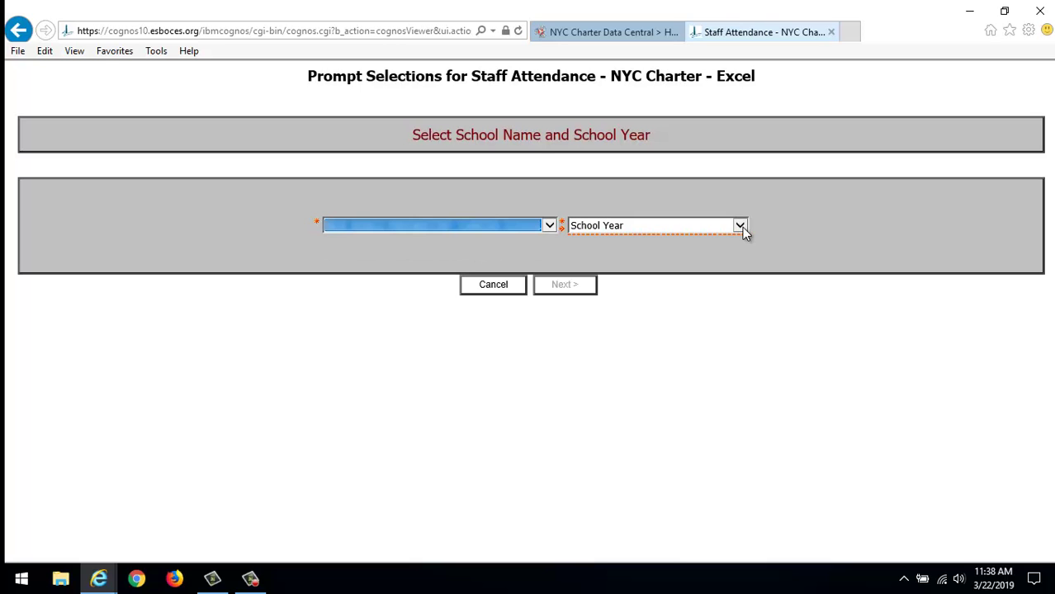
left_click(741, 226)
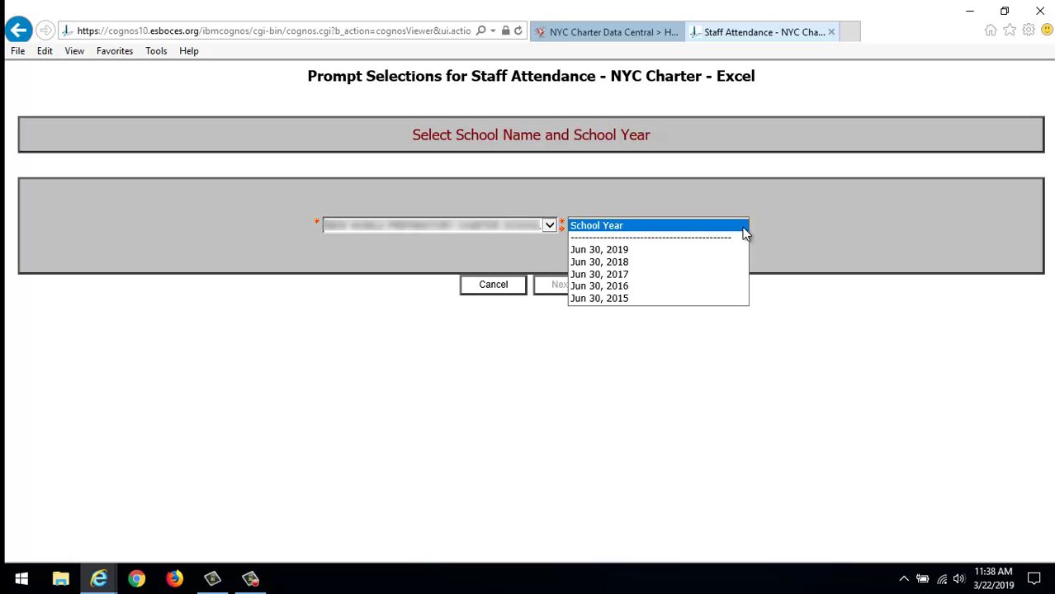
left_click(614, 252)
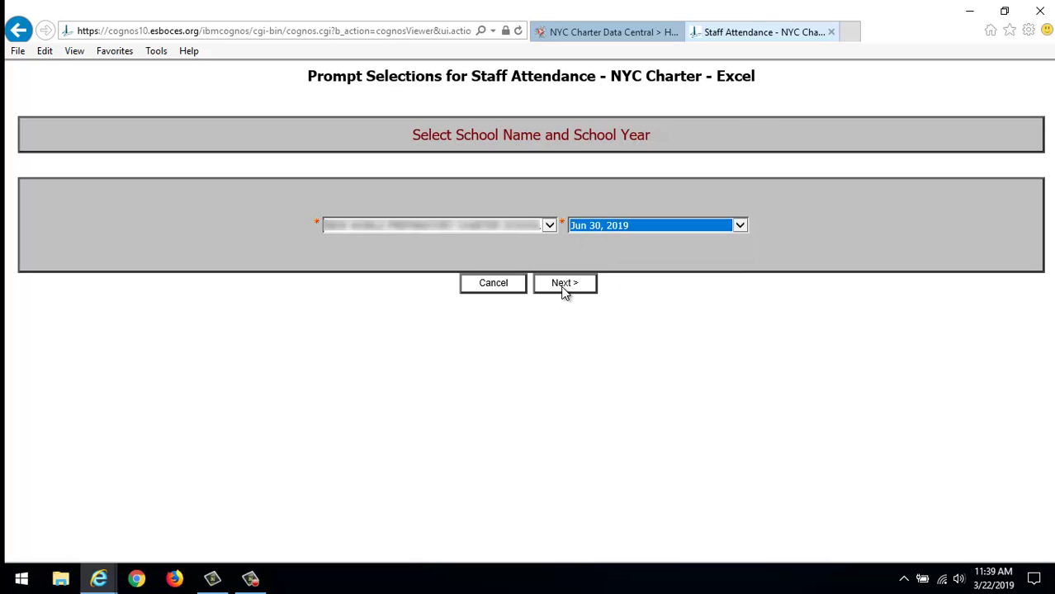
left_click(563, 288)
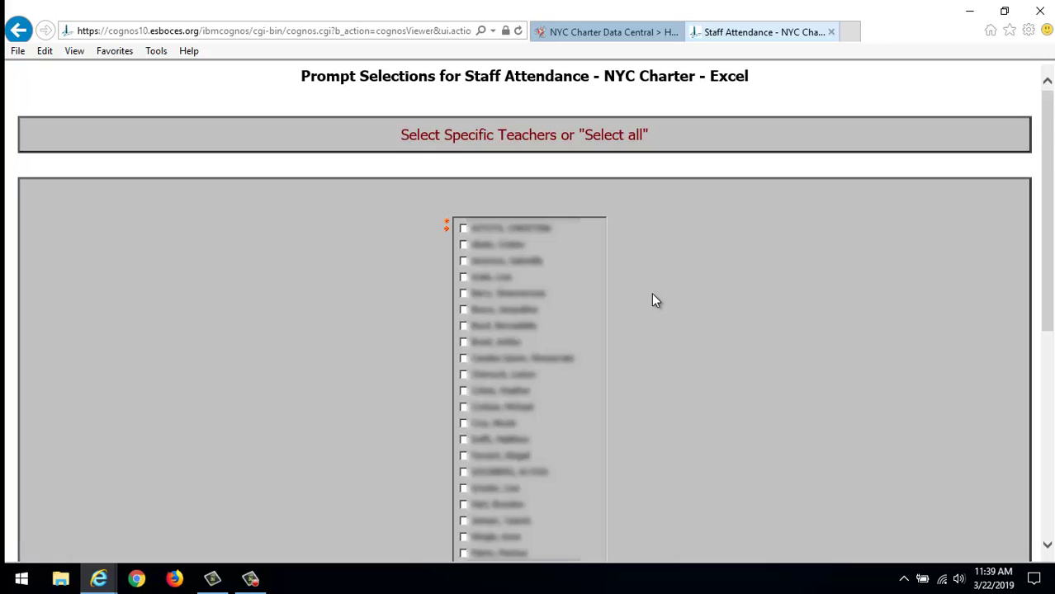
Step: Select the first, fourth and ninth teachers in the list for the Staff Attendance report
scroll(651, 300, "down", 5)
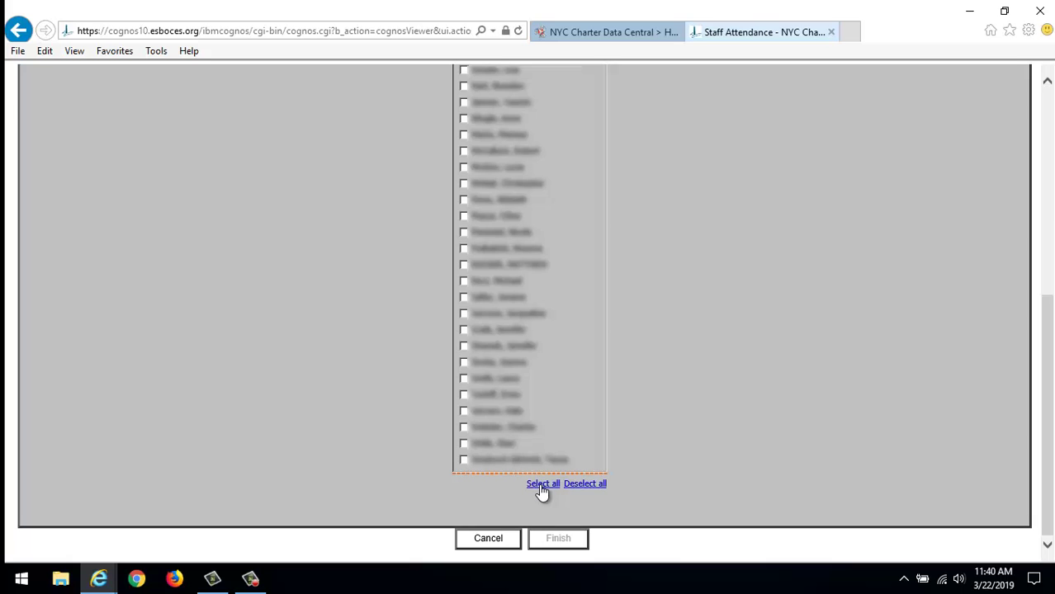
scroll(562, 486, "up", 5)
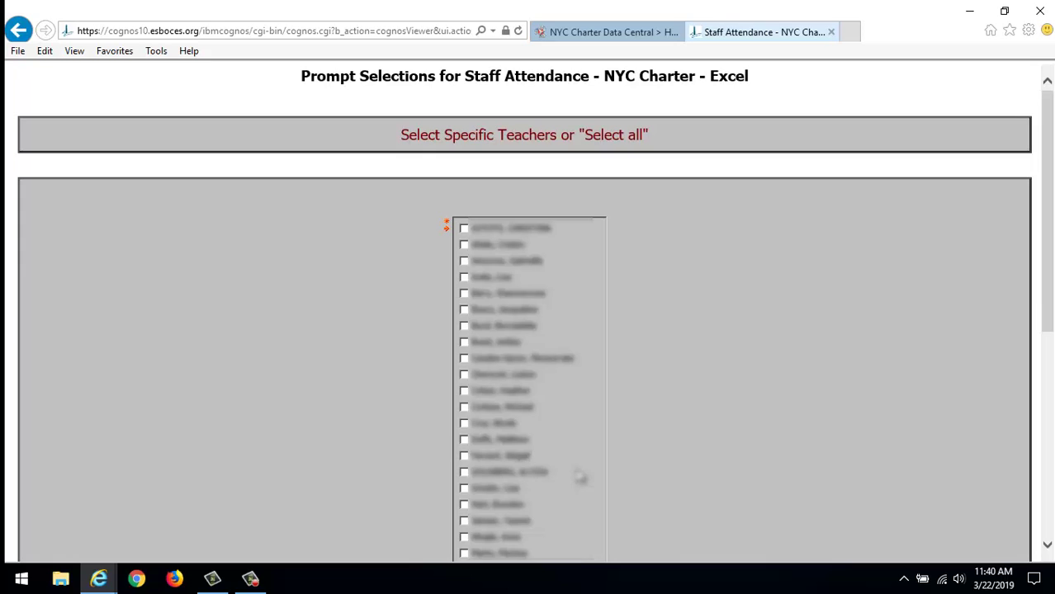
left_click(463, 228)
left_click(464, 278)
left_click(463, 359)
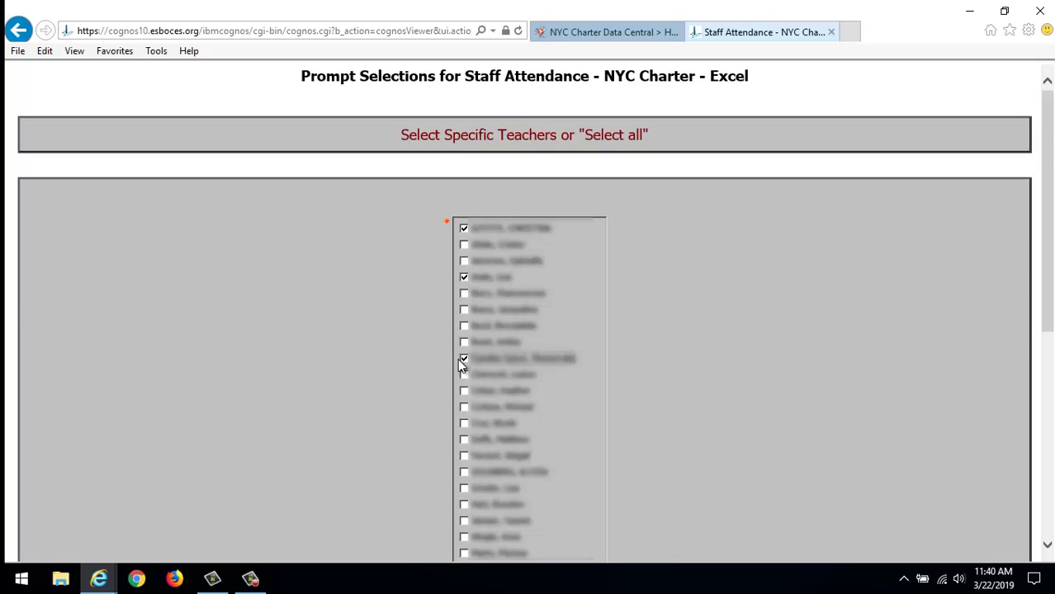
scroll(459, 363, "down", 5)
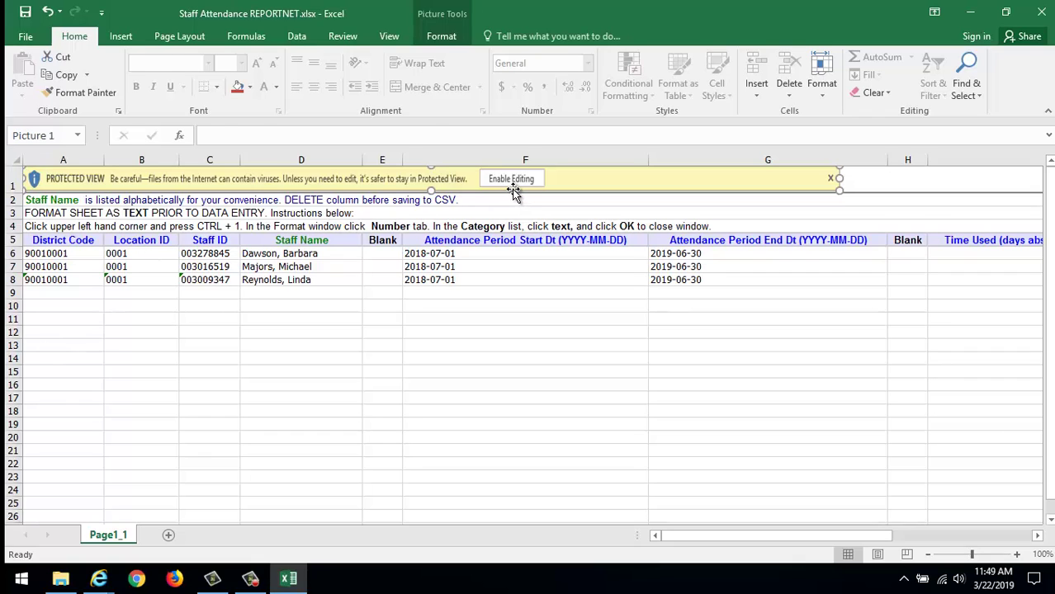
Step: Enable editing in the Staff Attendance REPORTNET.xlsx workbook and format the entire sheet as Text
left_click(512, 180)
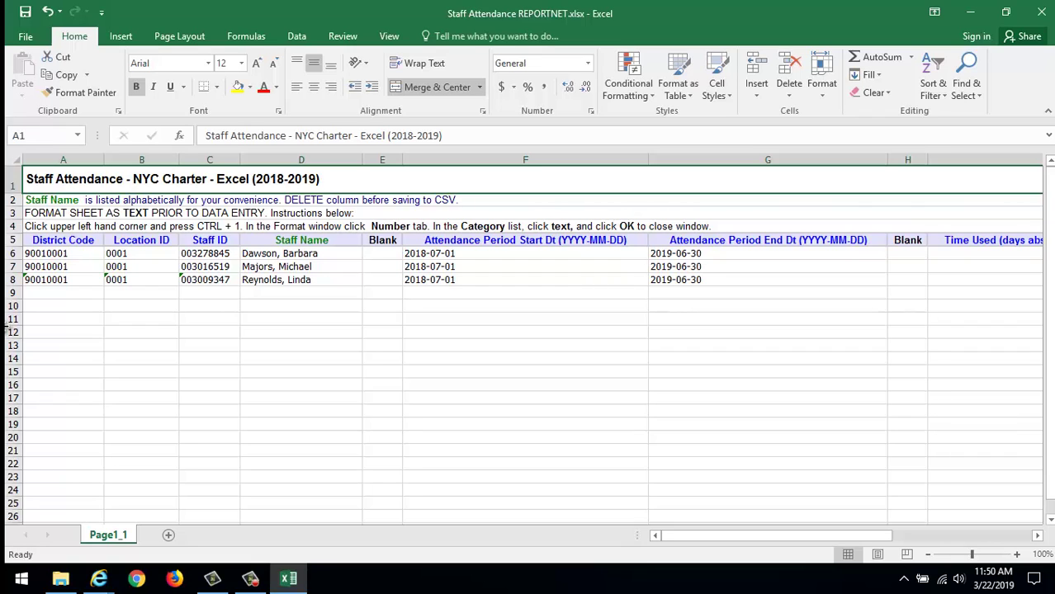
left_click(13, 157)
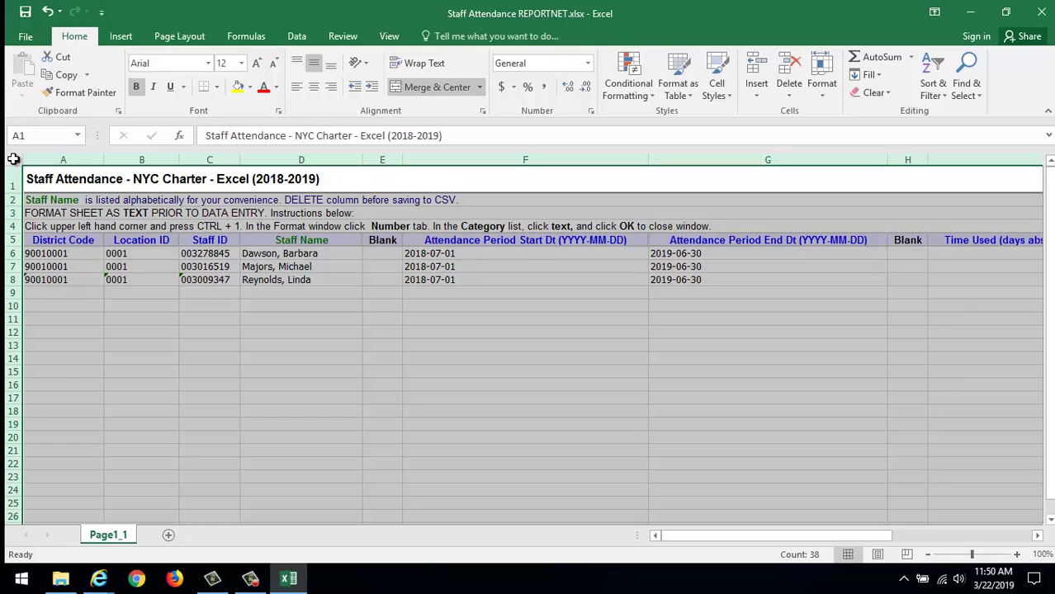
right_click(232, 366)
left_click(281, 302)
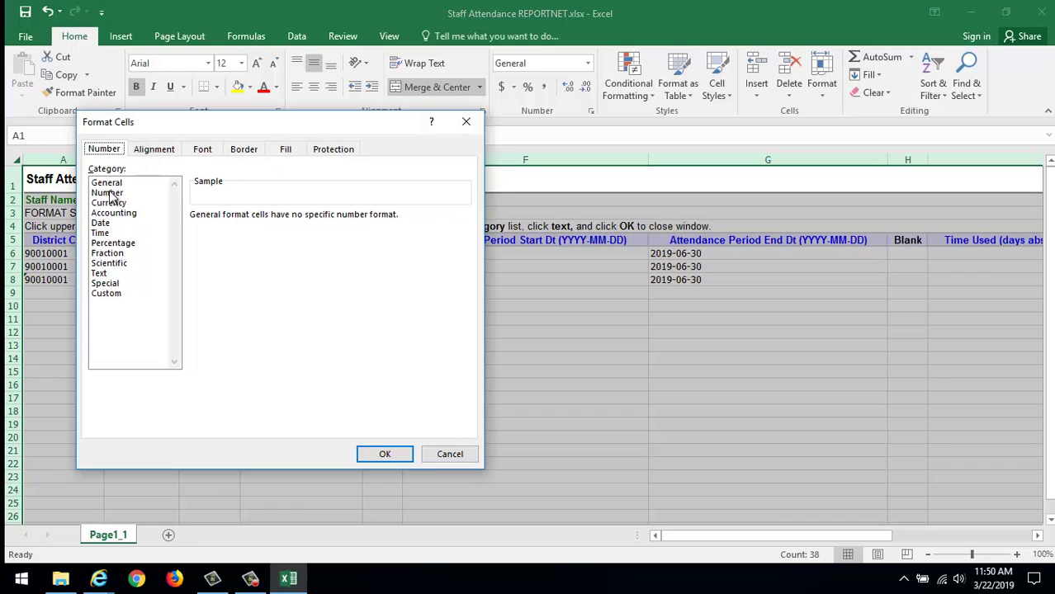
left_click(100, 274)
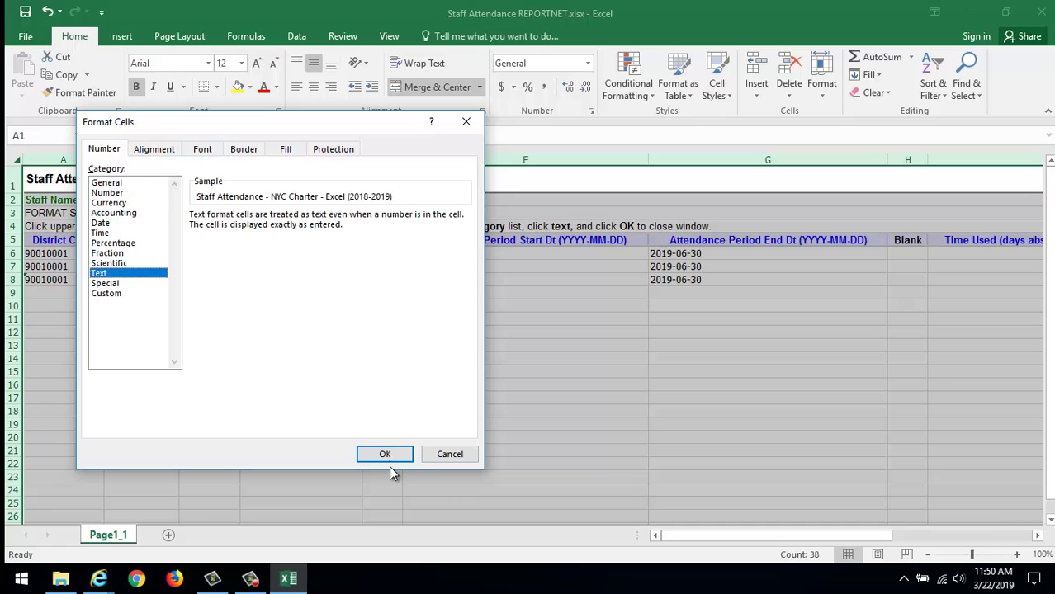
left_click(388, 454)
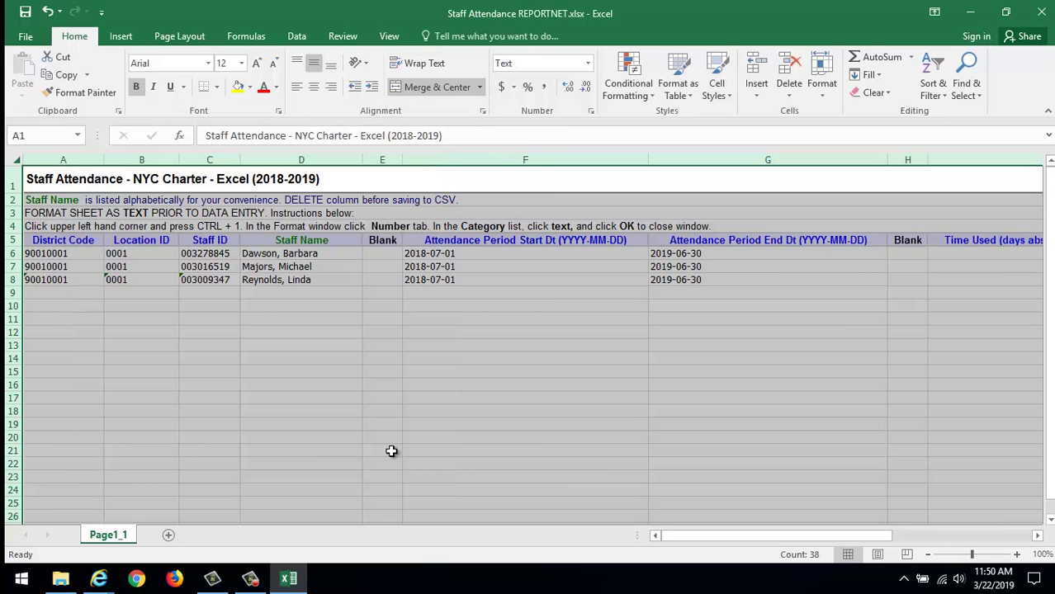
Step: Examine the title and instruction rows 1 to 4 and the column headings in row 5 of the attendance sheet
left_click(42, 200)
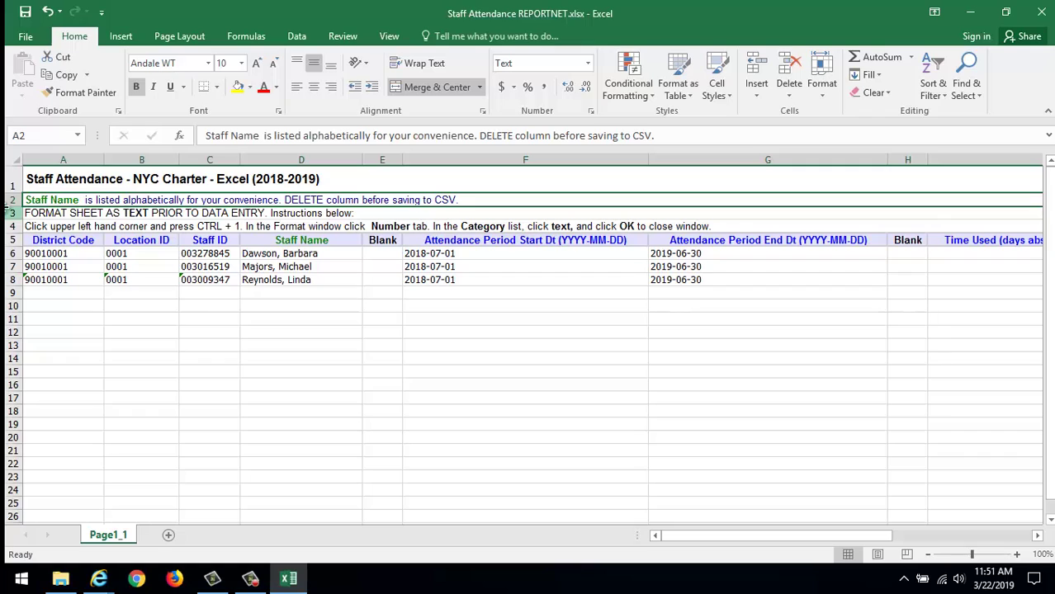
left_click(31, 179)
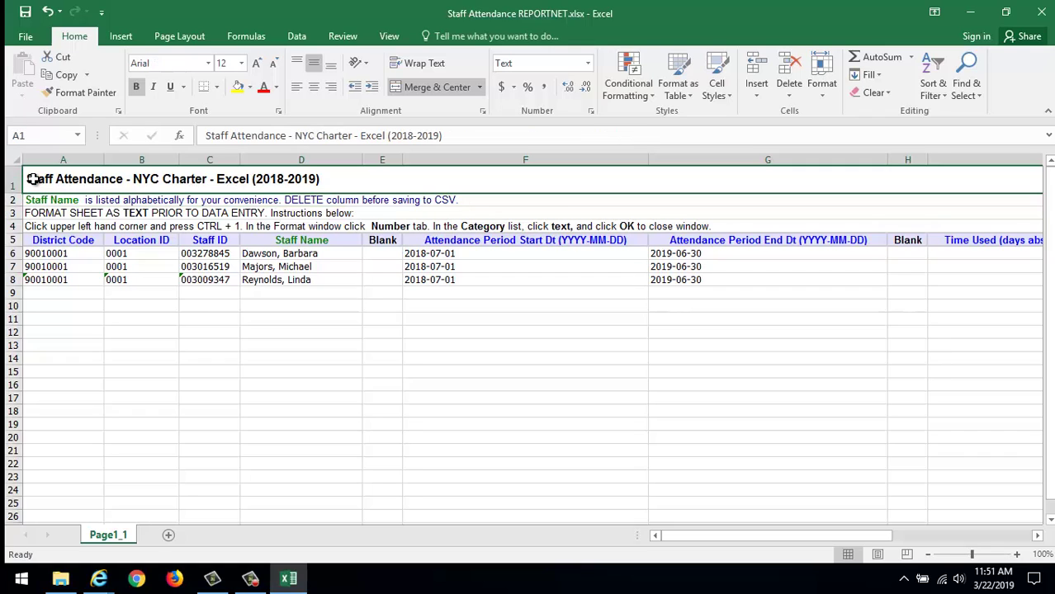
left_click(25, 200)
left_click(6, 200)
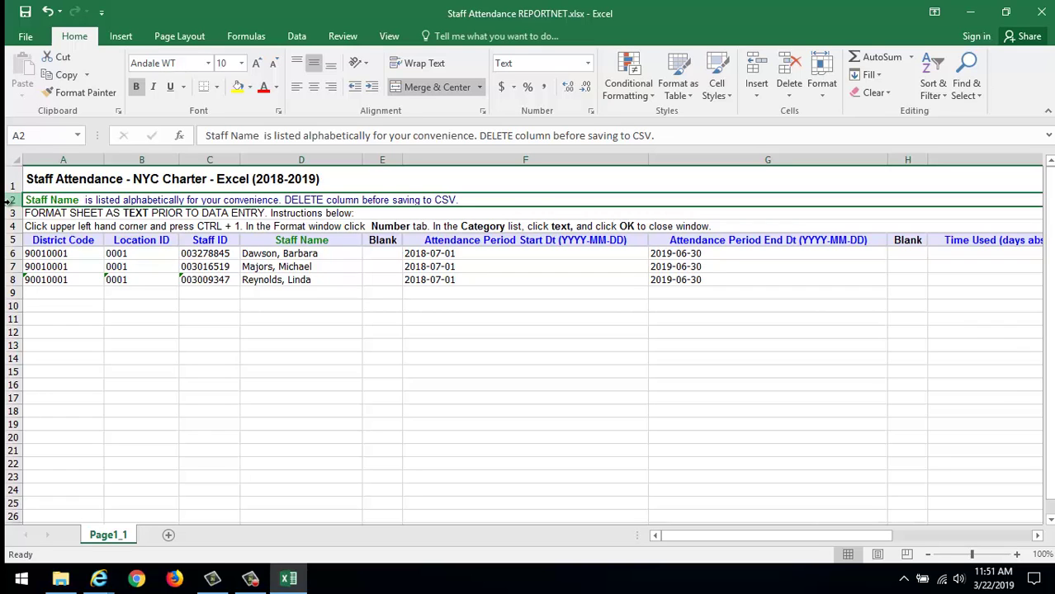
left_click_drag(7, 213, 11, 226)
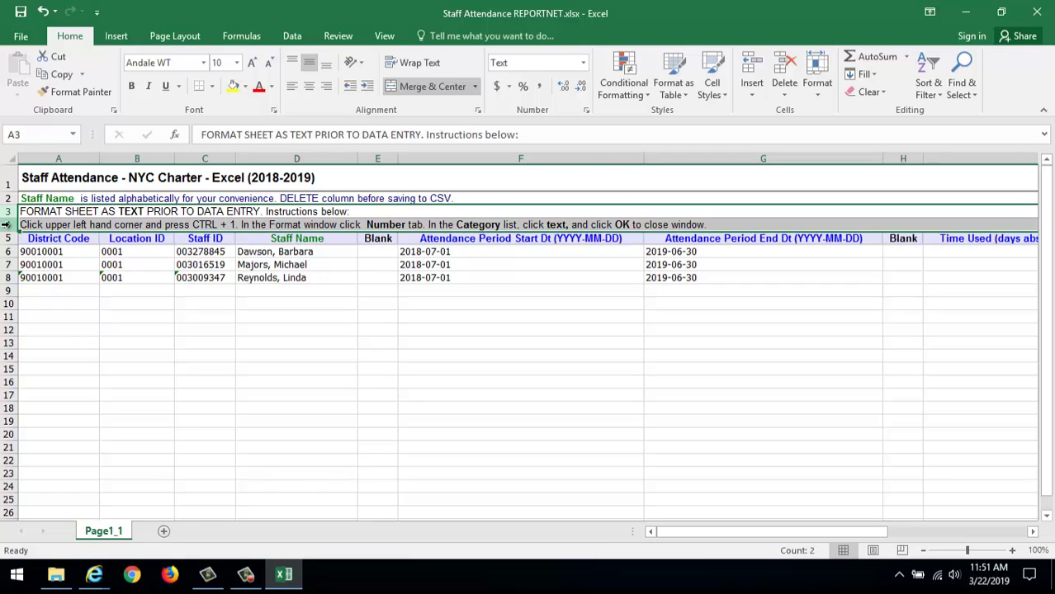
left_click(79, 241)
left_click(126, 238)
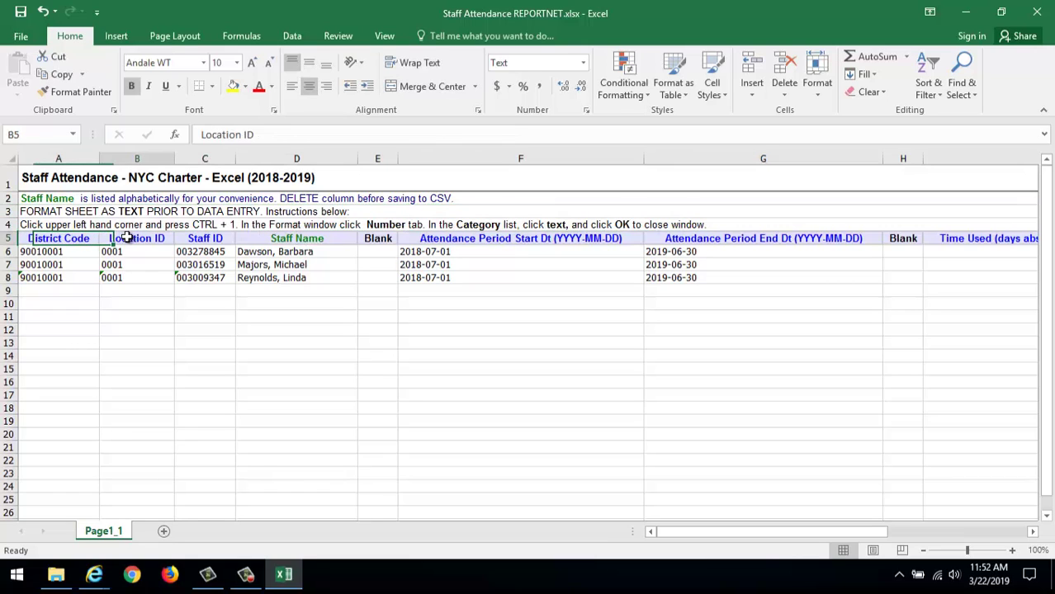
left_click(216, 238)
left_click(319, 240)
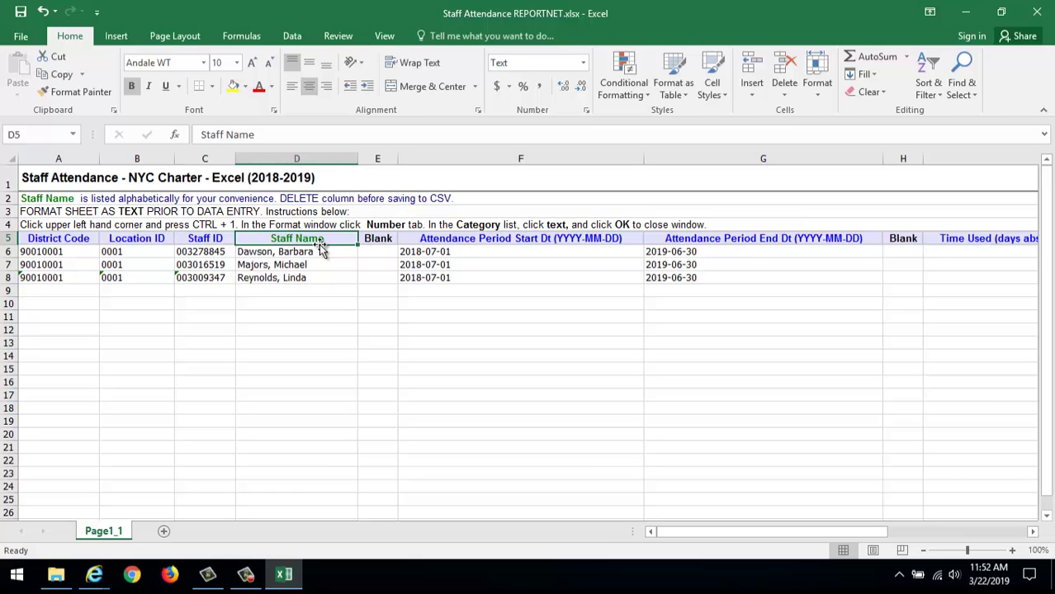
left_click(375, 239)
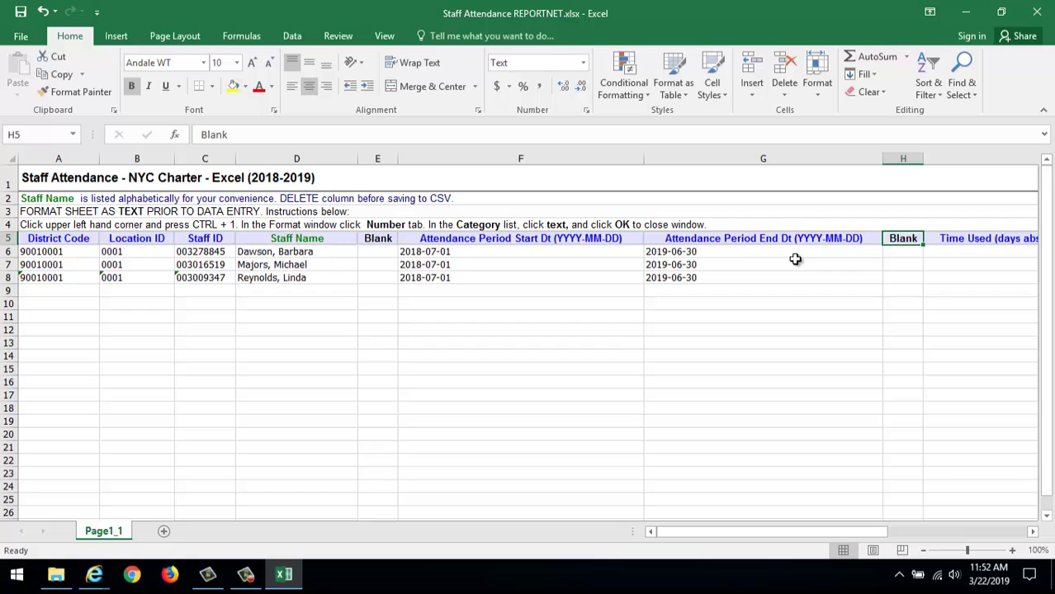
Step: Hide the Blank columns E and H in the attendance sheet
right_click(377, 158)
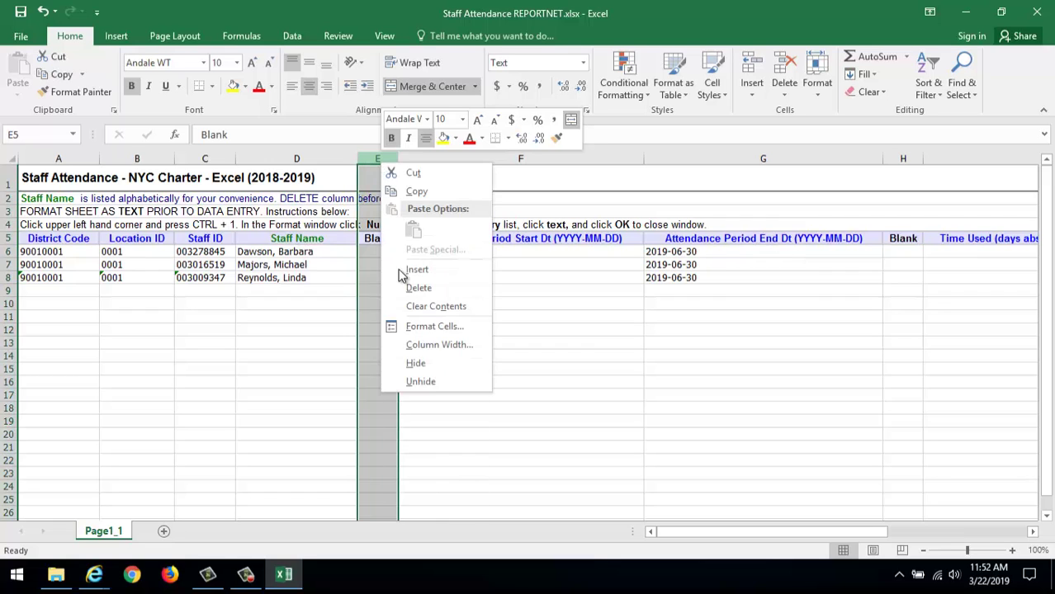
left_click(413, 360)
right_click(867, 161)
left_click(900, 361)
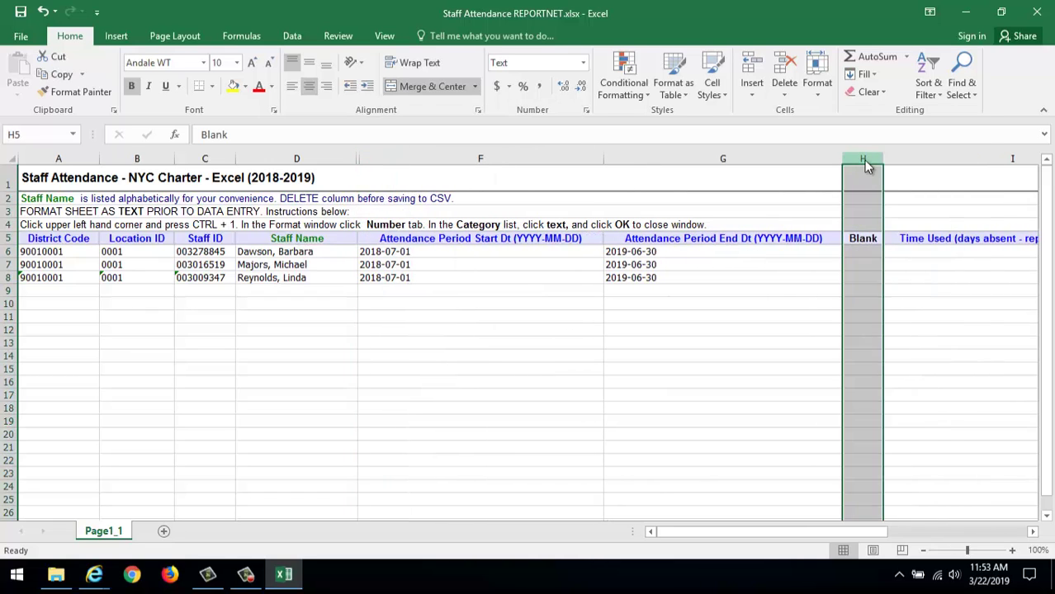
right_click(865, 161)
left_click(900, 360)
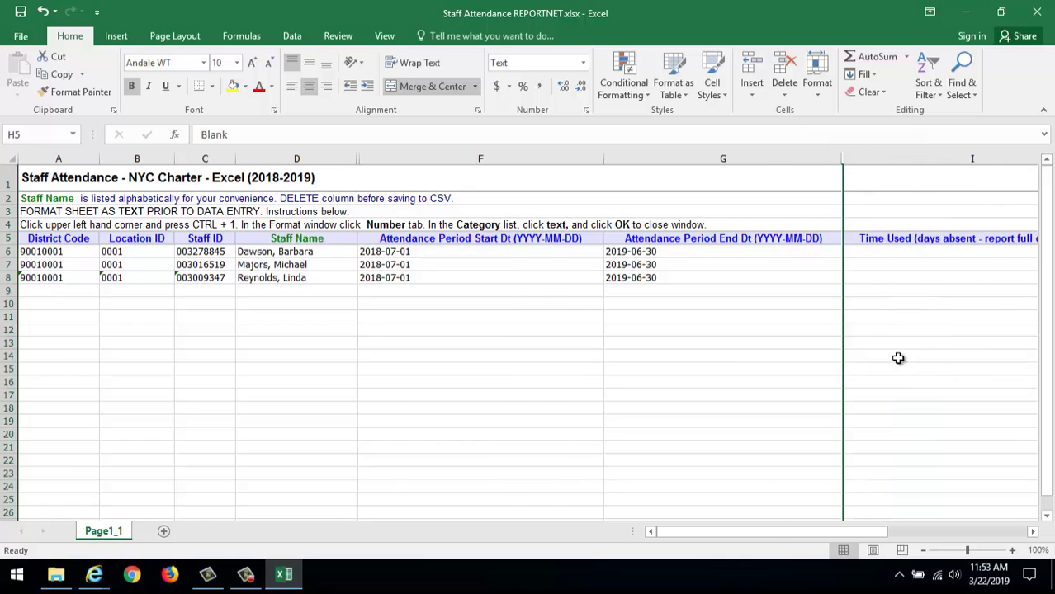
Step: Hide the remaining Blank columns, J and K and M through P
scroll(902, 448, "right", 3)
left_click(541, 161)
left_click_drag(541, 161, 584, 164)
right_click(583, 164)
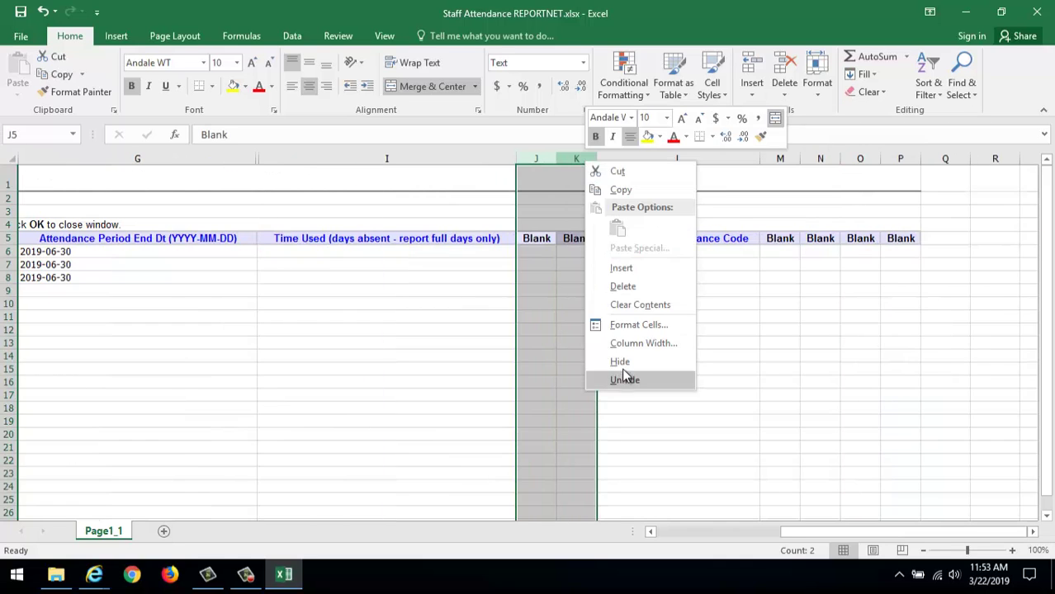
left_click(617, 360)
left_click(696, 160)
left_click_drag(696, 160, 821, 161)
right_click(825, 161)
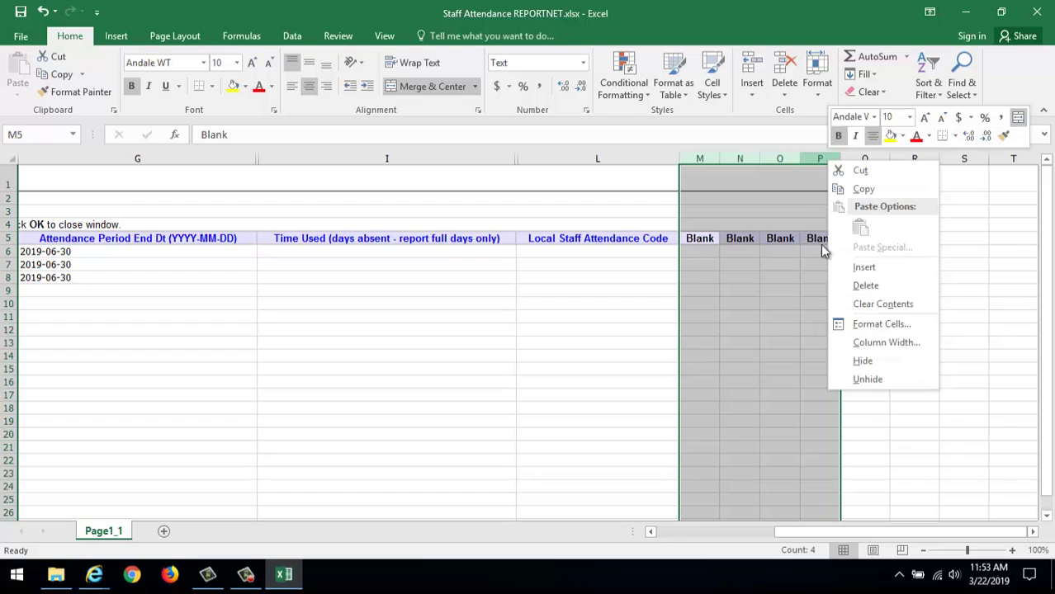
left_click(856, 356)
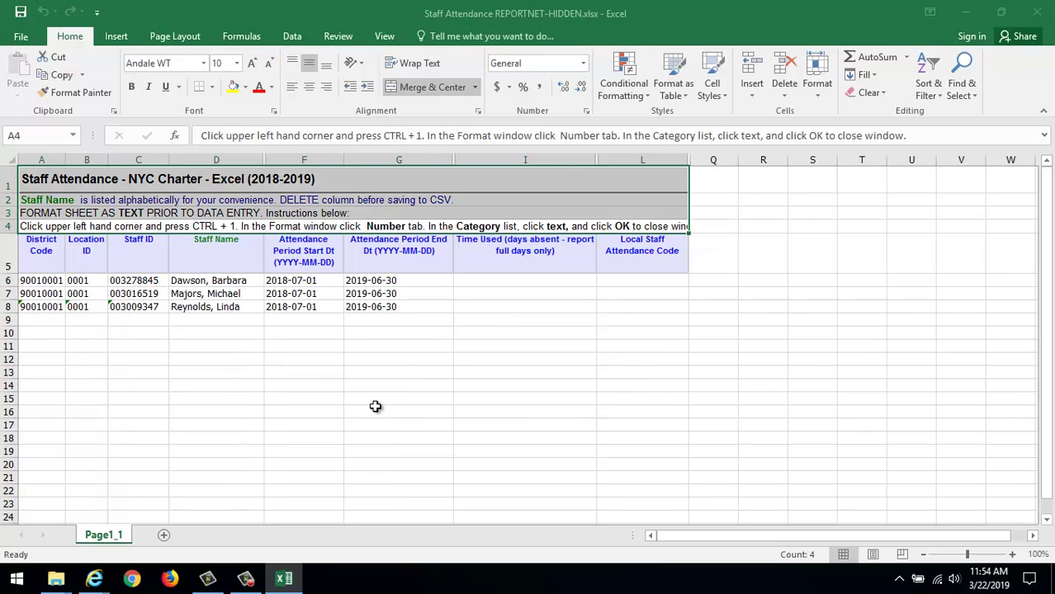
Step: Examine the row 5 column headings from District Code to Local Staff Attendance Code, plus the absence and attendance code reference tables
left_click(41, 257)
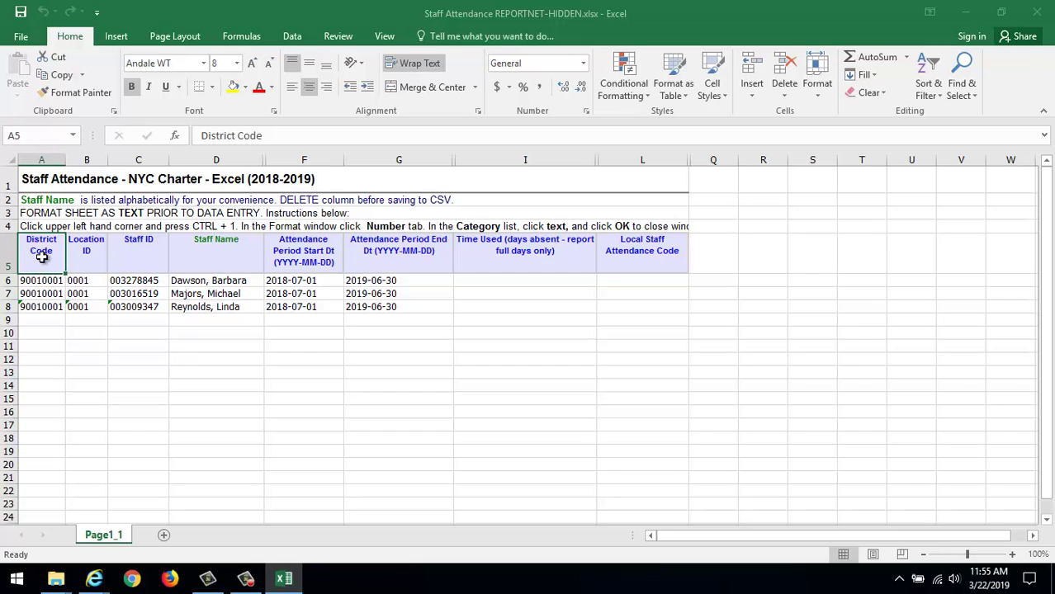
left_click(87, 248)
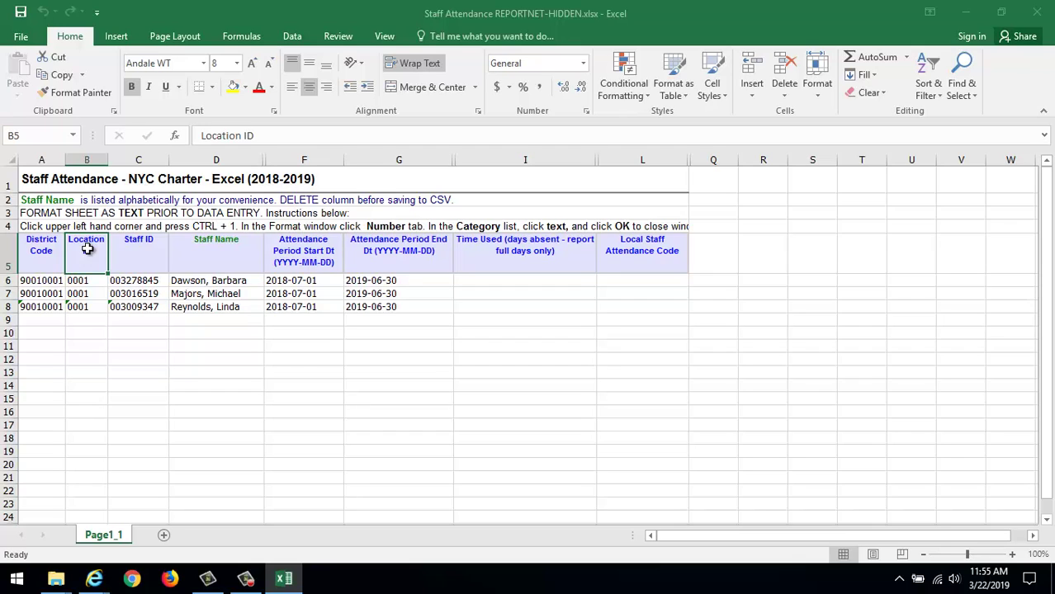
left_click_drag(137, 249, 199, 250)
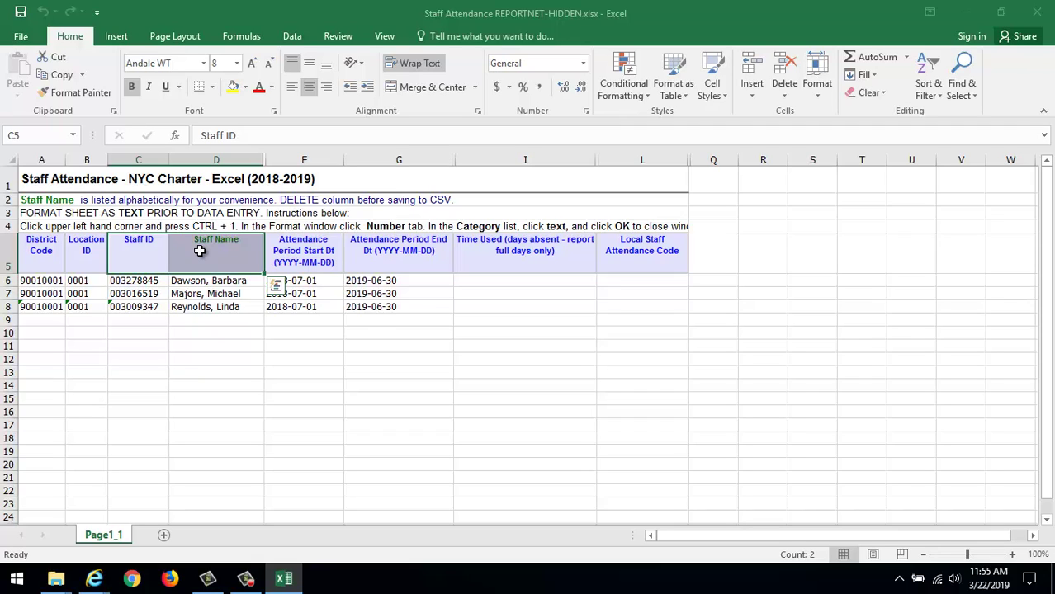
left_click(307, 244)
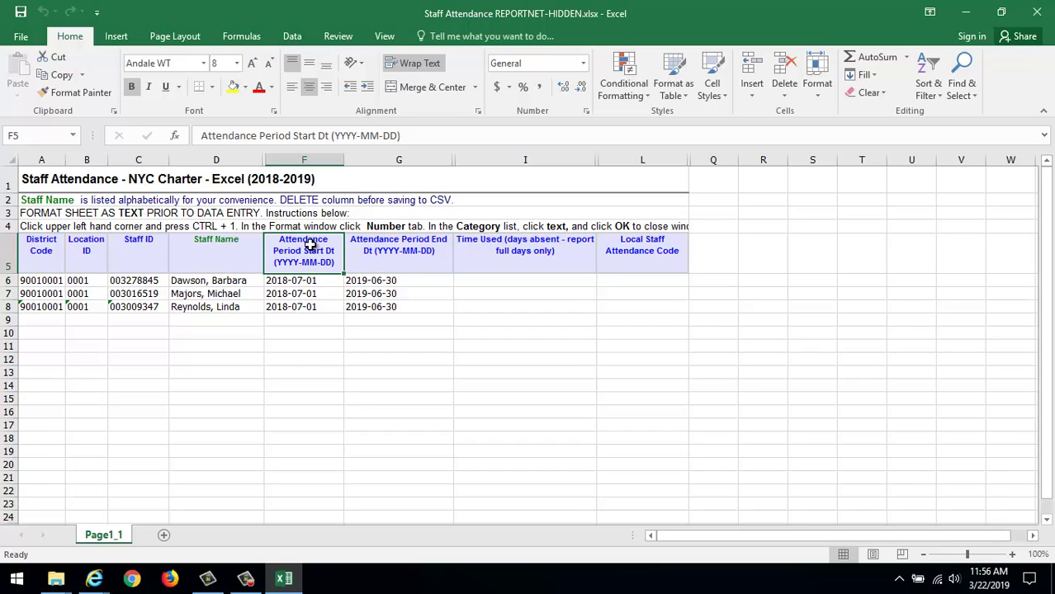
left_click(406, 251)
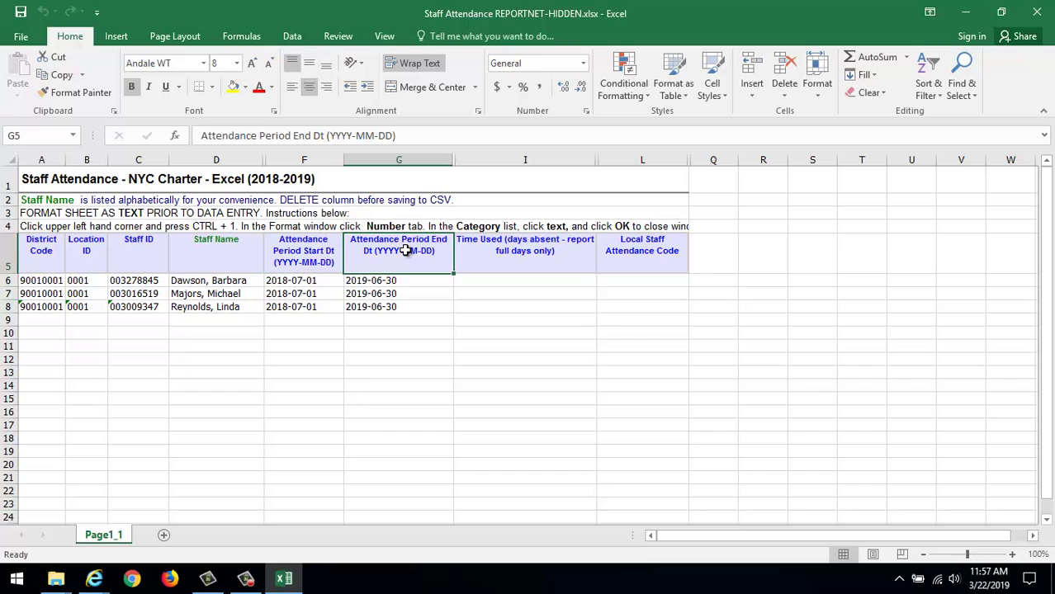
left_click(641, 246)
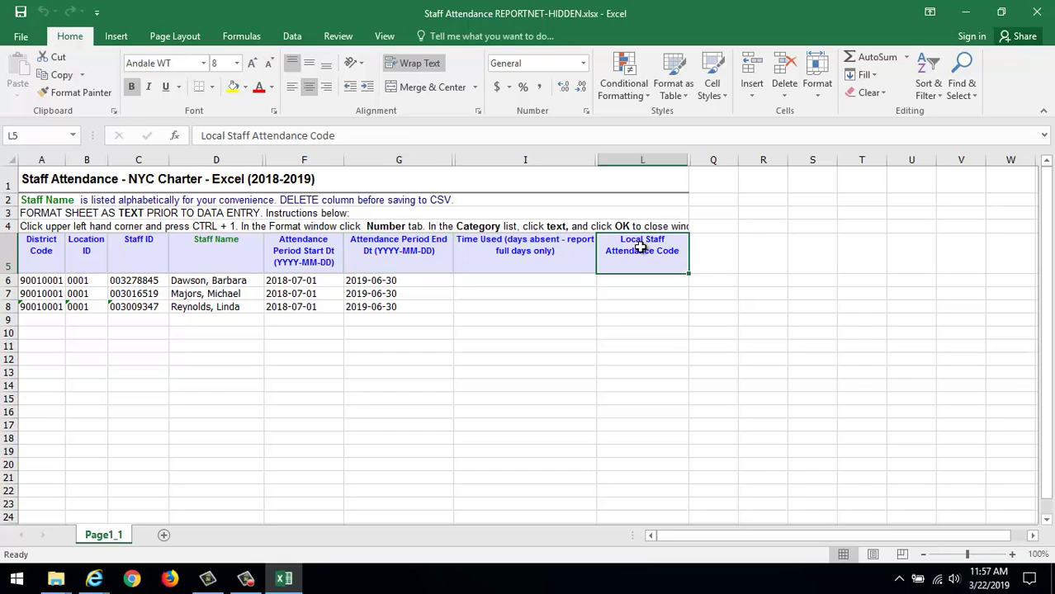
left_click(545, 248)
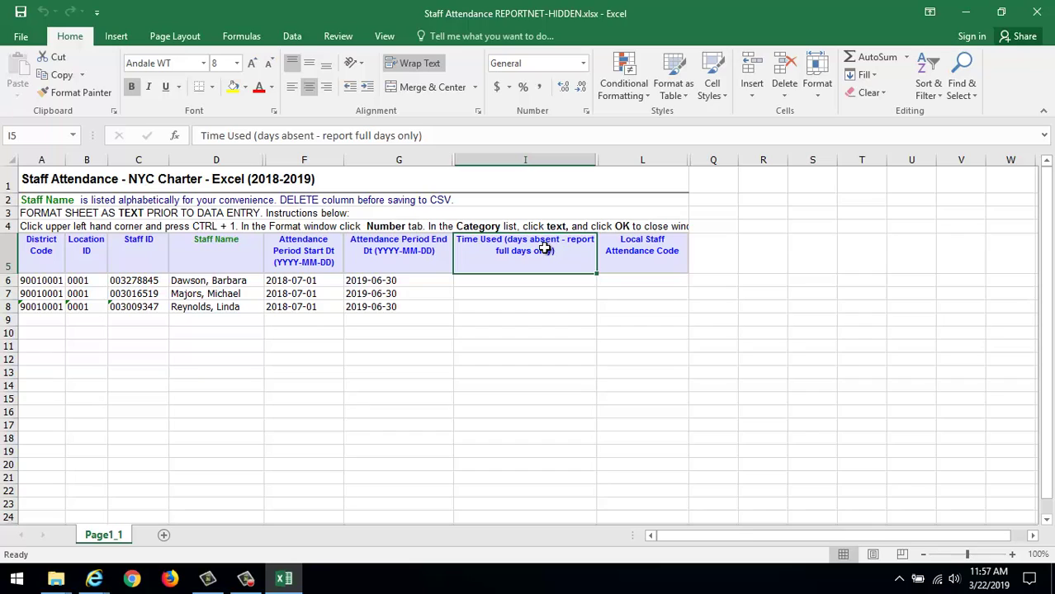
left_click(657, 241)
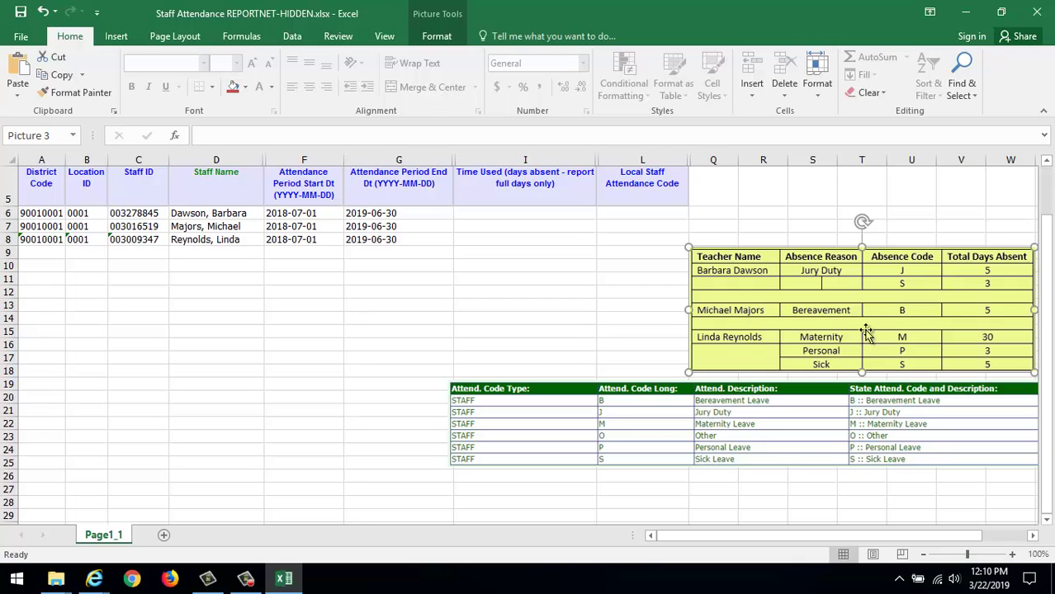
left_click(817, 441)
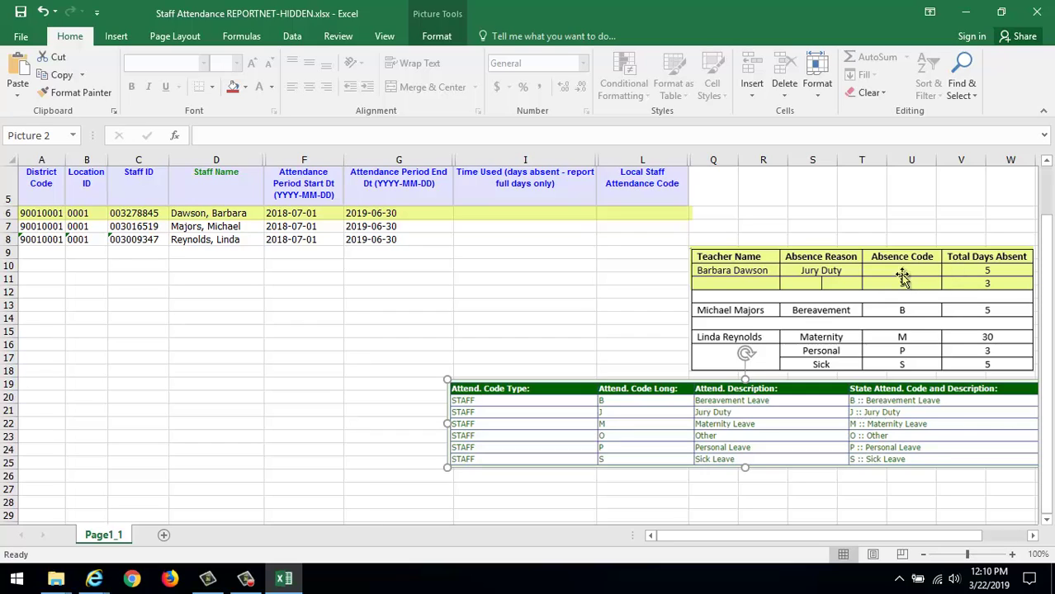
Step: Insert a row above row 7 and paste a copy of staff row 6 into it
left_click(14, 228)
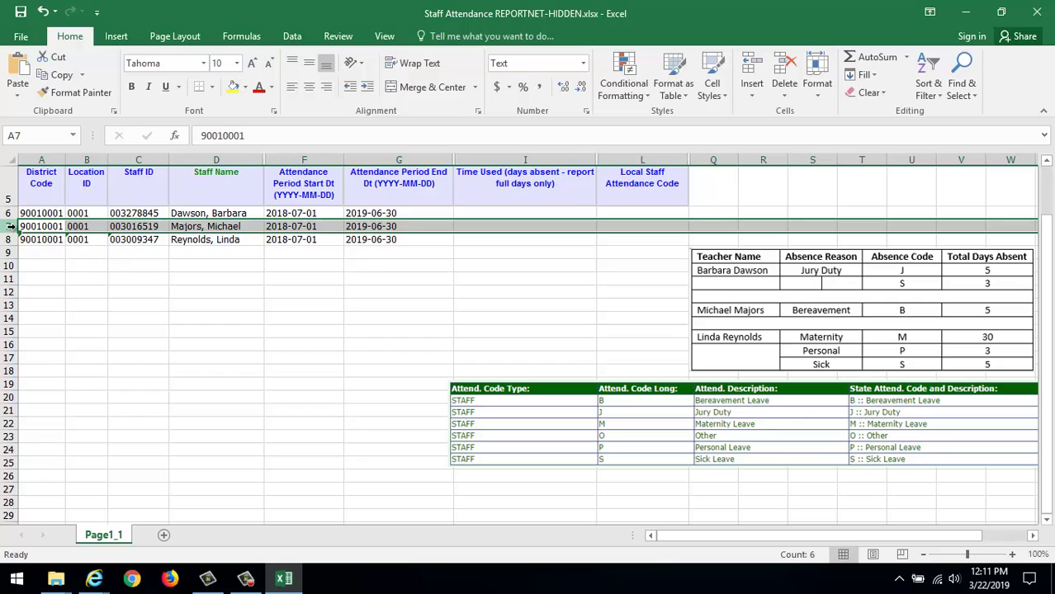
right_click(63, 231)
left_click(99, 333)
left_click(11, 210)
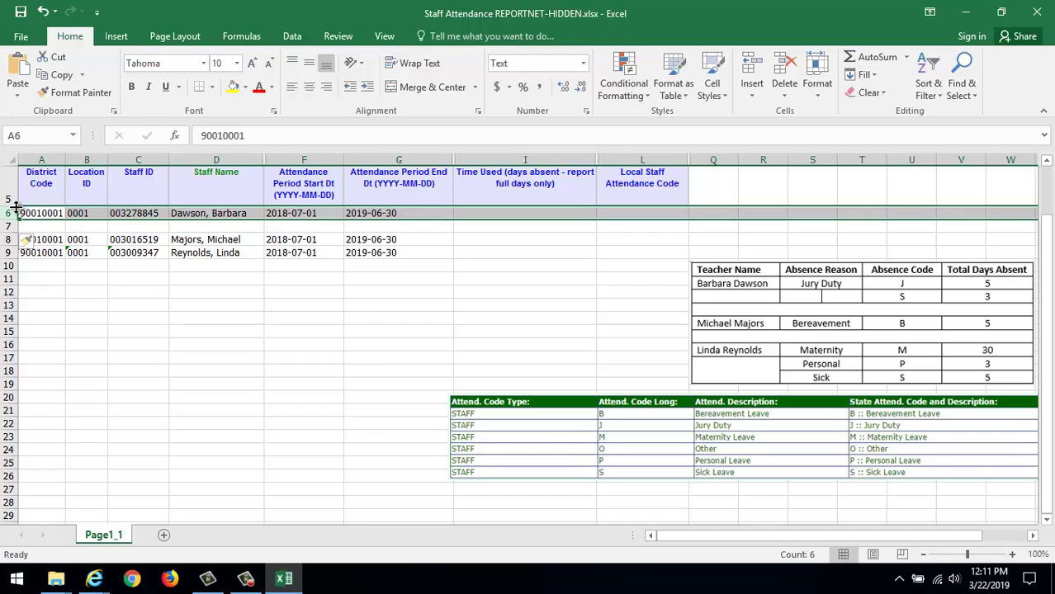
right_click(130, 221)
left_click(149, 239)
right_click(40, 223)
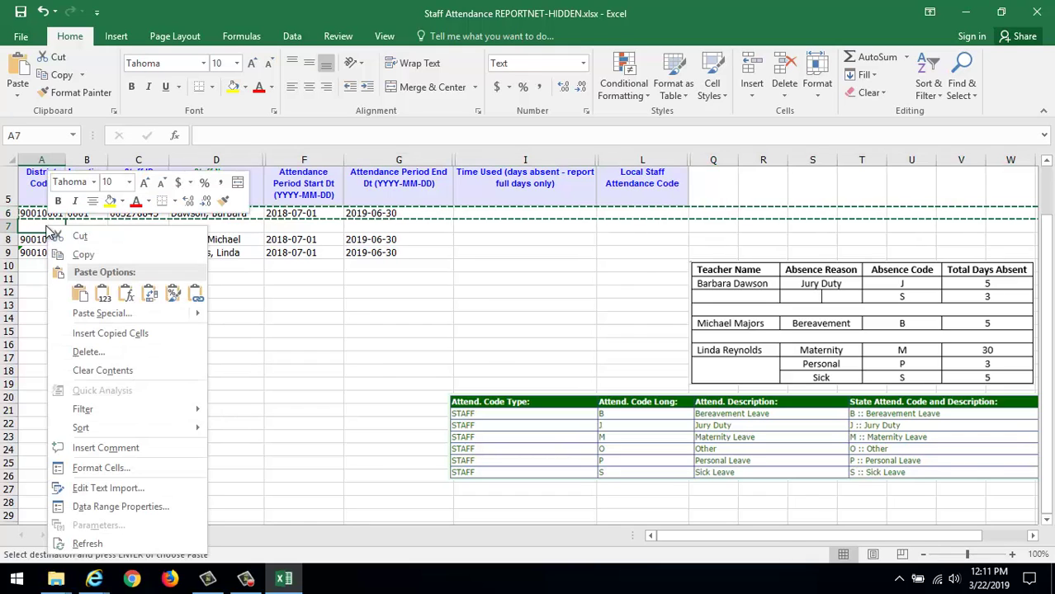
left_click(84, 290)
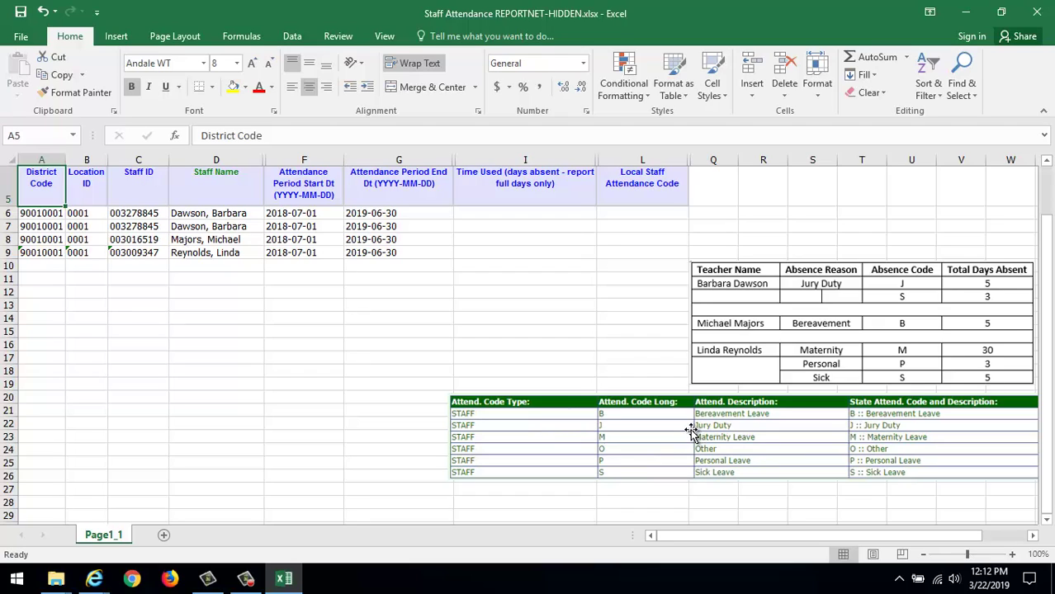
Step: Enter 5 days with attendance code J in row 6, and 3 days with code S in row 7
left_click(639, 217)
type("J")
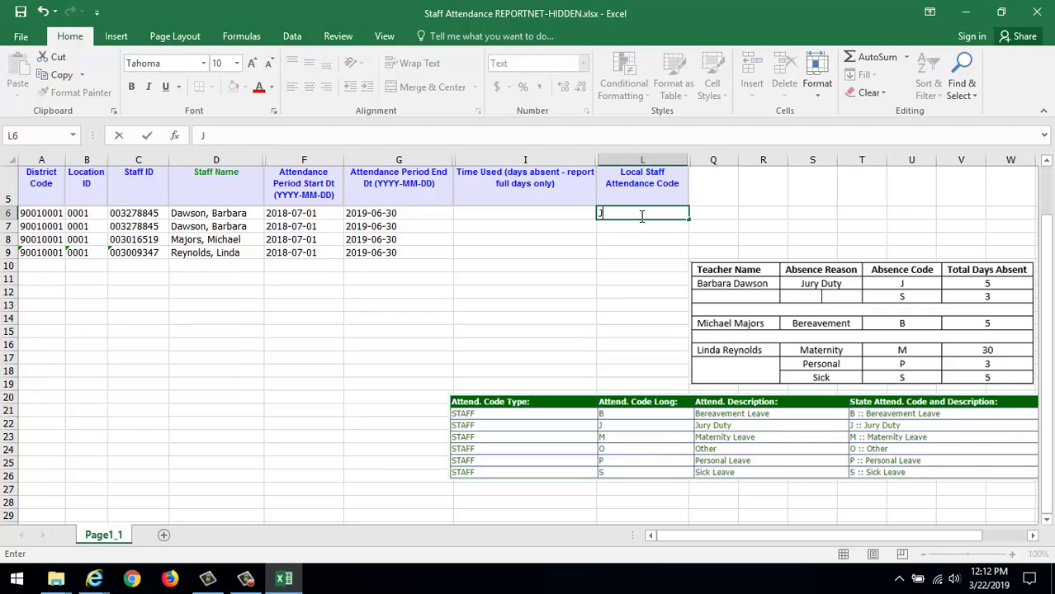
left_click(541, 213)
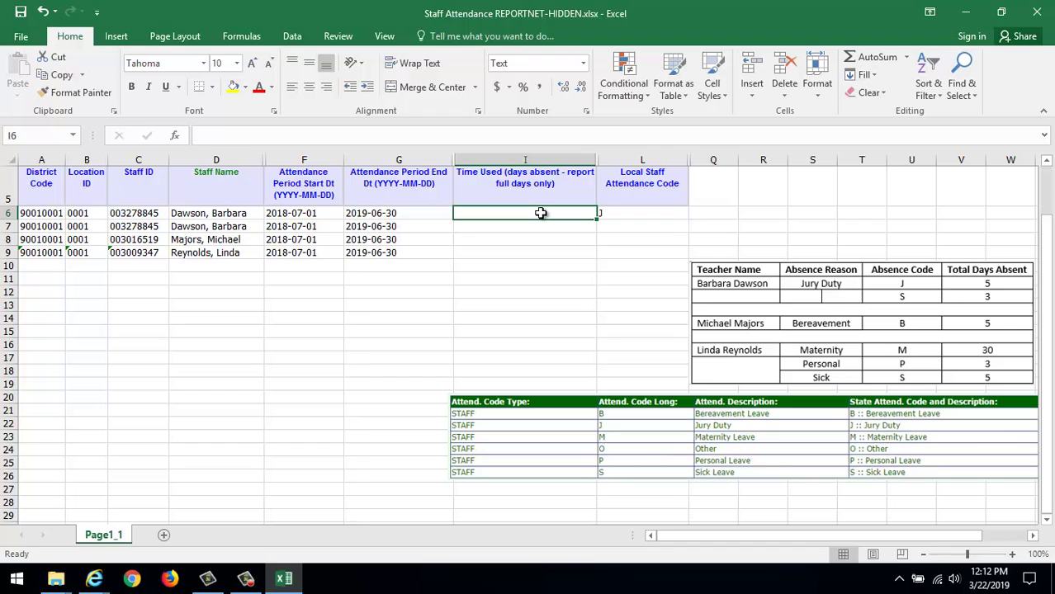
type("5")
left_click(615, 213)
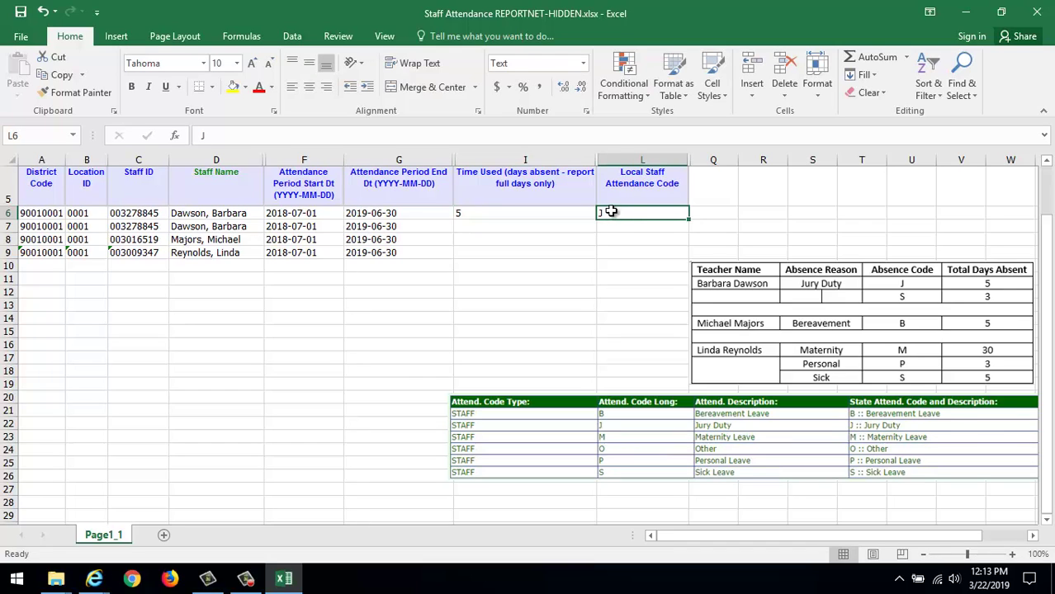
left_click(618, 224)
type("S")
left_click(472, 226)
type("3")
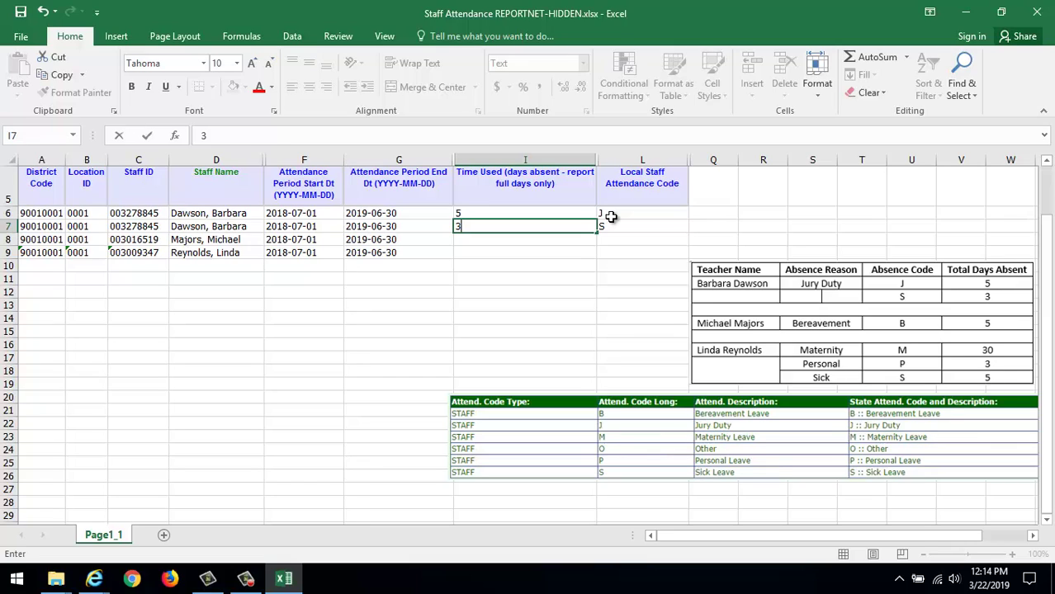
Step: Enter attendance code B and 5 days of Time Used for the staff member in row 8
left_click(246, 239)
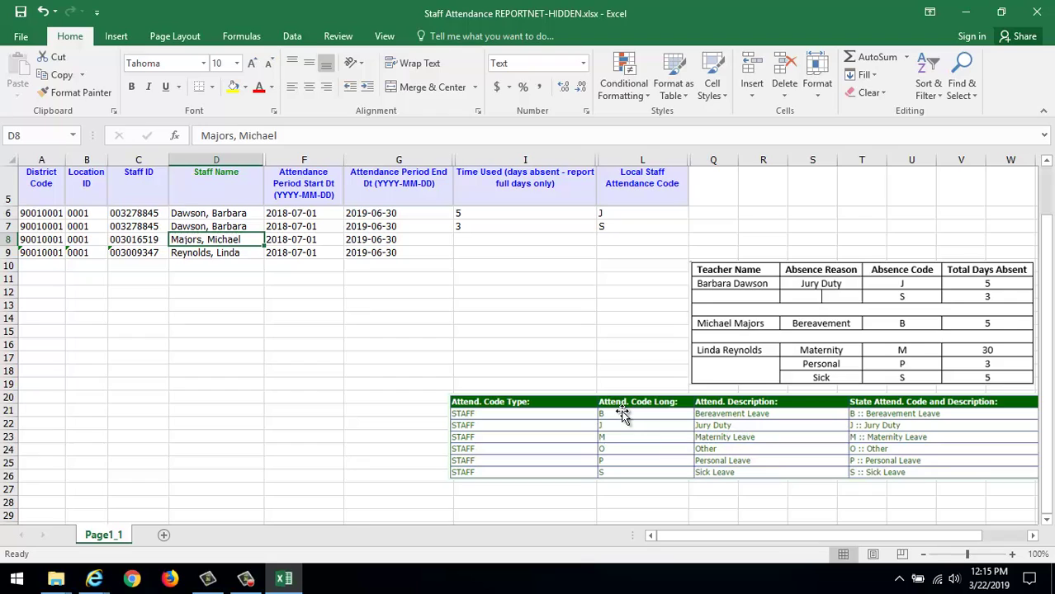
left_click(642, 240)
type("B")
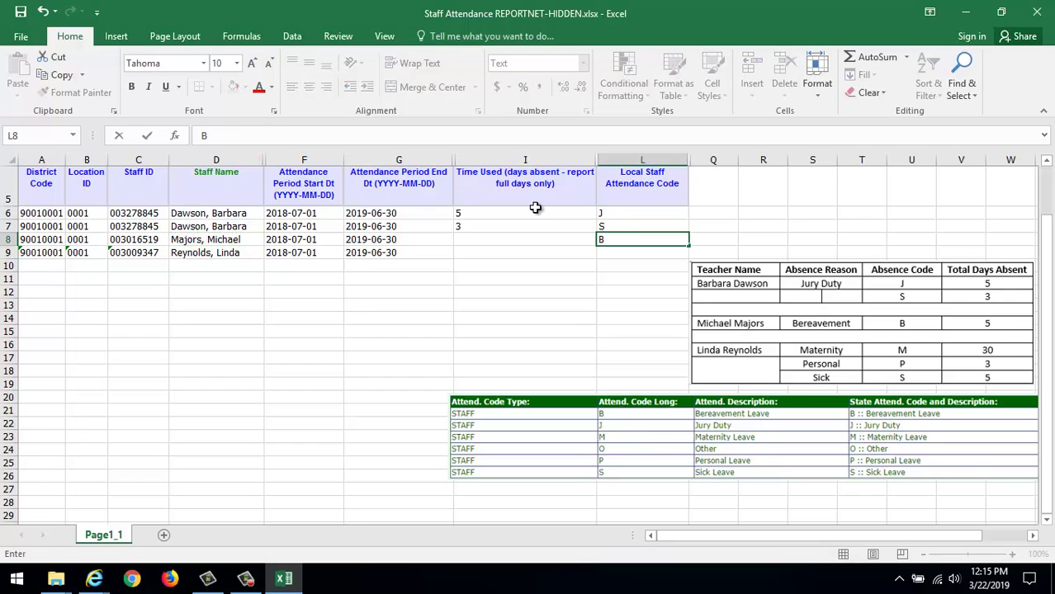
left_click(462, 239)
type("5")
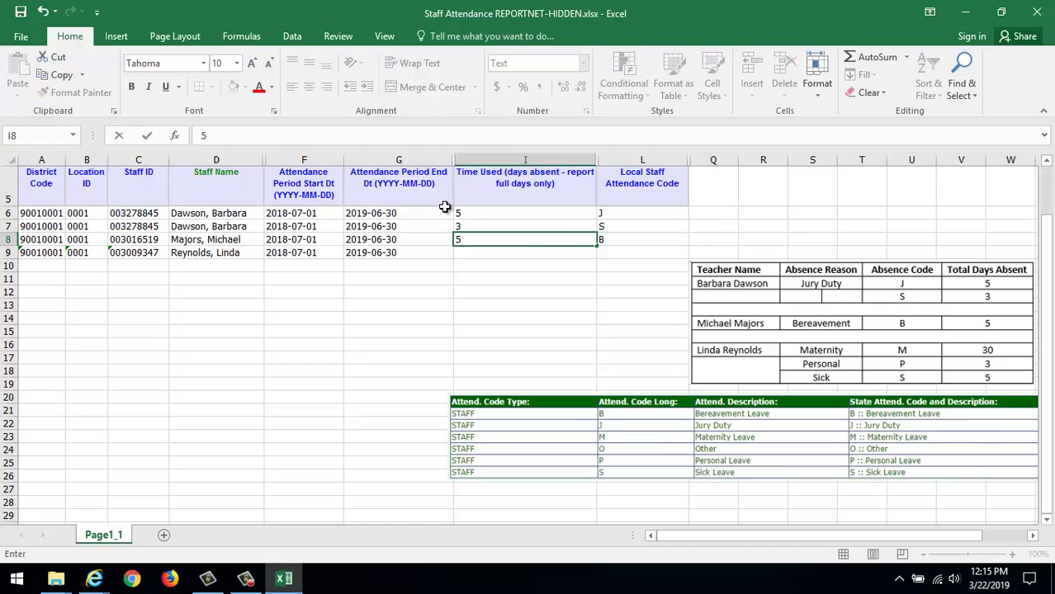
Step: Copy staff row 9 into rows 10 and 11 to provide three lines for that staff member
left_click(216, 254)
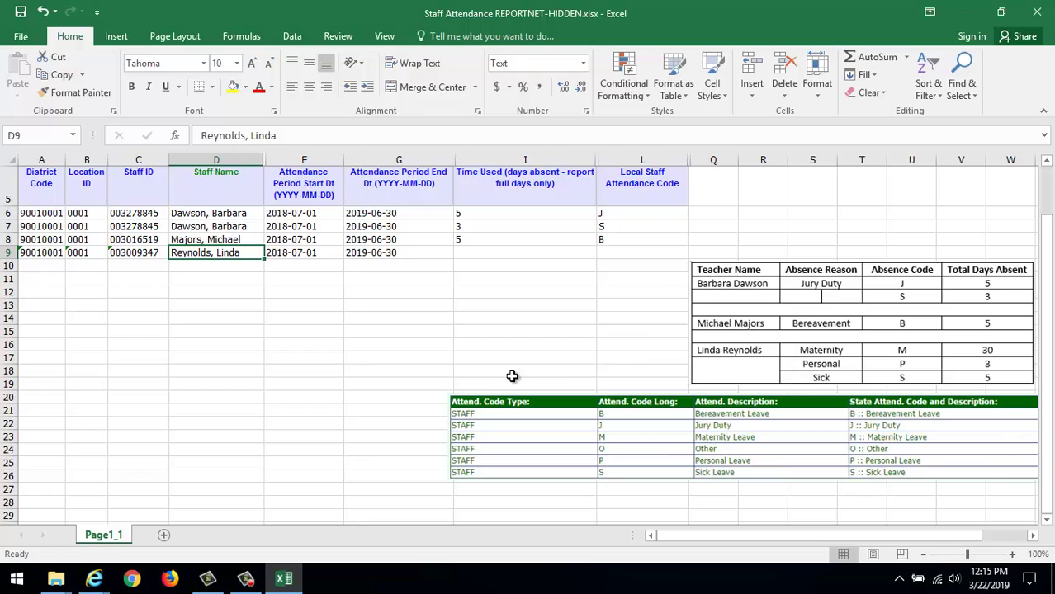
left_click(10, 253)
right_click(58, 252)
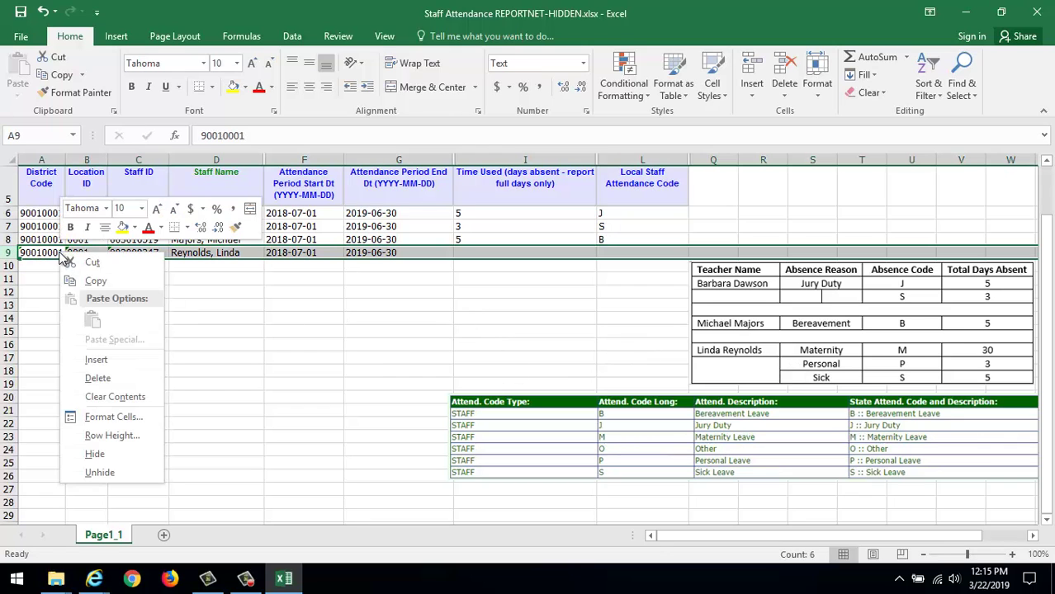
left_click(96, 279)
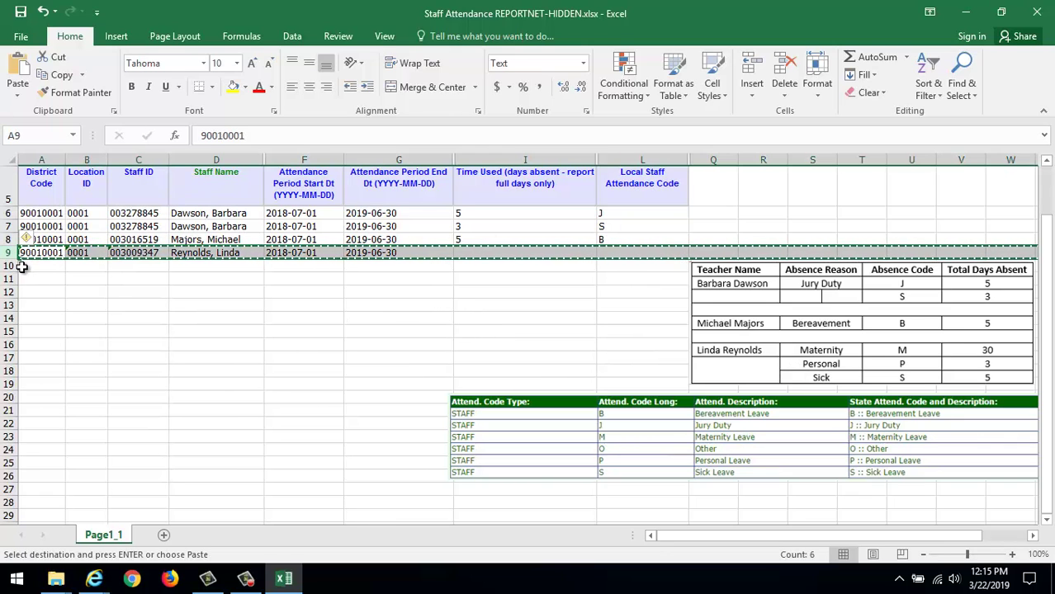
left_click(23, 264)
right_click(25, 268)
left_click(56, 298)
left_click(40, 251)
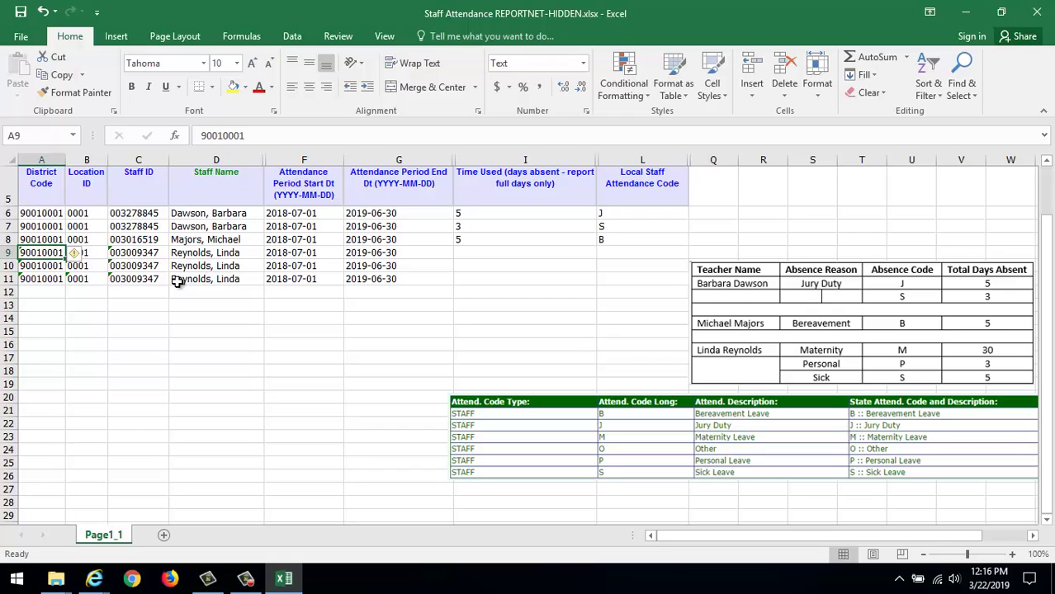
Step: Enter attendance code M and 30 days of Time Used in row 9
double_click(604, 253)
type("M")
double_click(475, 252)
type("30")
Step: Enter 3 days with attendance code P in row 10, and 5 days with code S in row 11
double_click(609, 266)
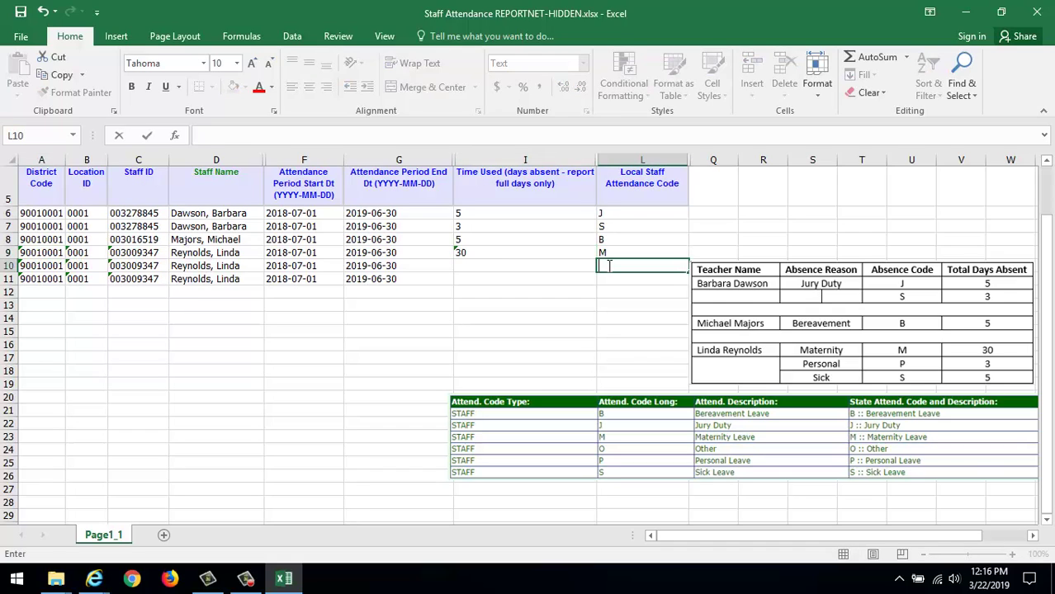
type("P")
left_click(476, 266)
type("3")
left_click(609, 279)
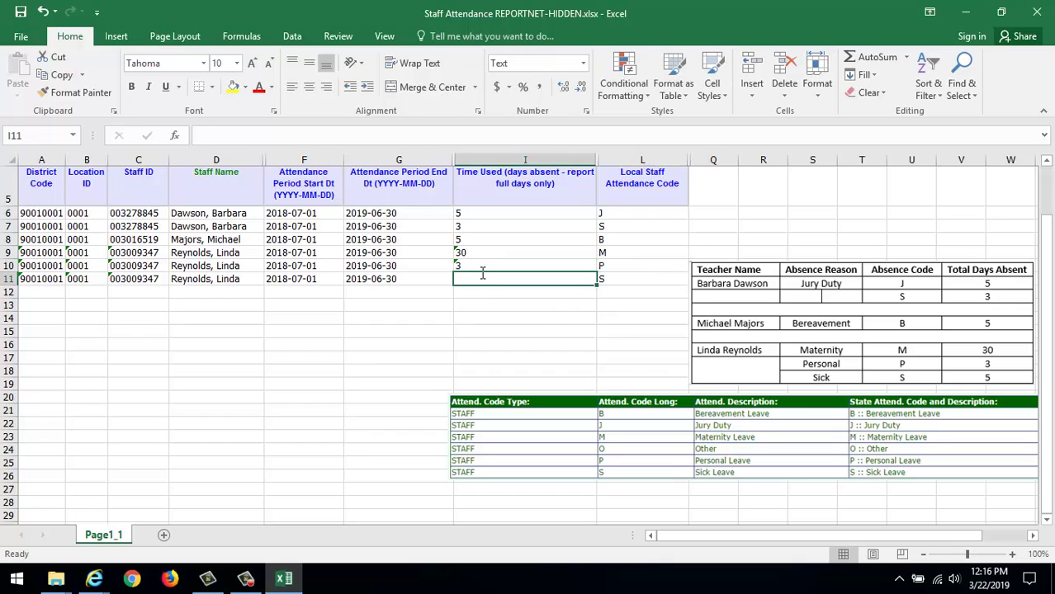
type("5")
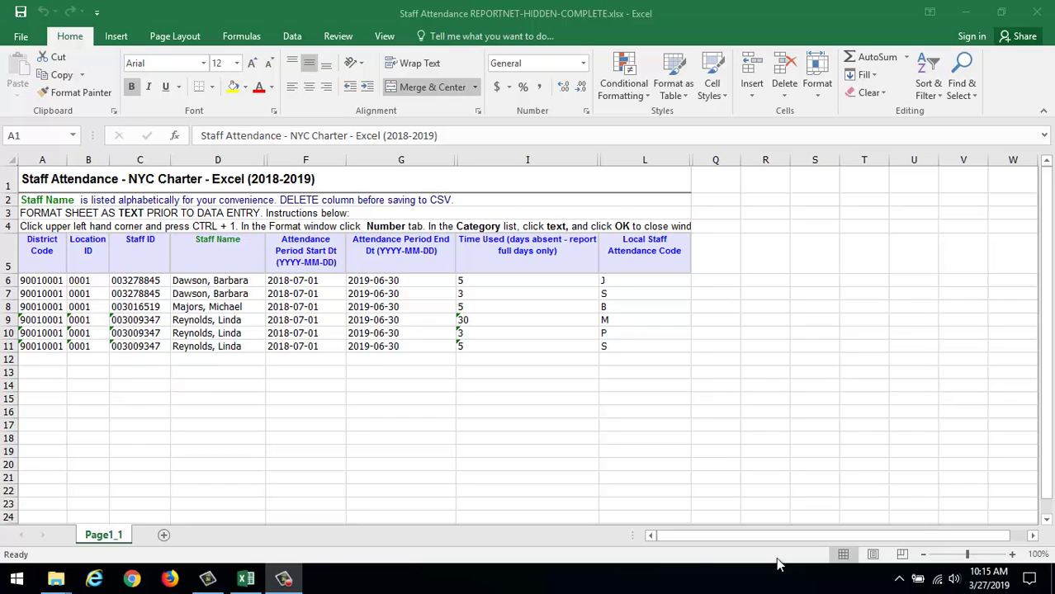
Step: Save the completed workbook as Staff Attendance REPORTNET-HIDDEN-COMPLETE.xlsx in the Staff Attendance folder on drive D
left_click(22, 41)
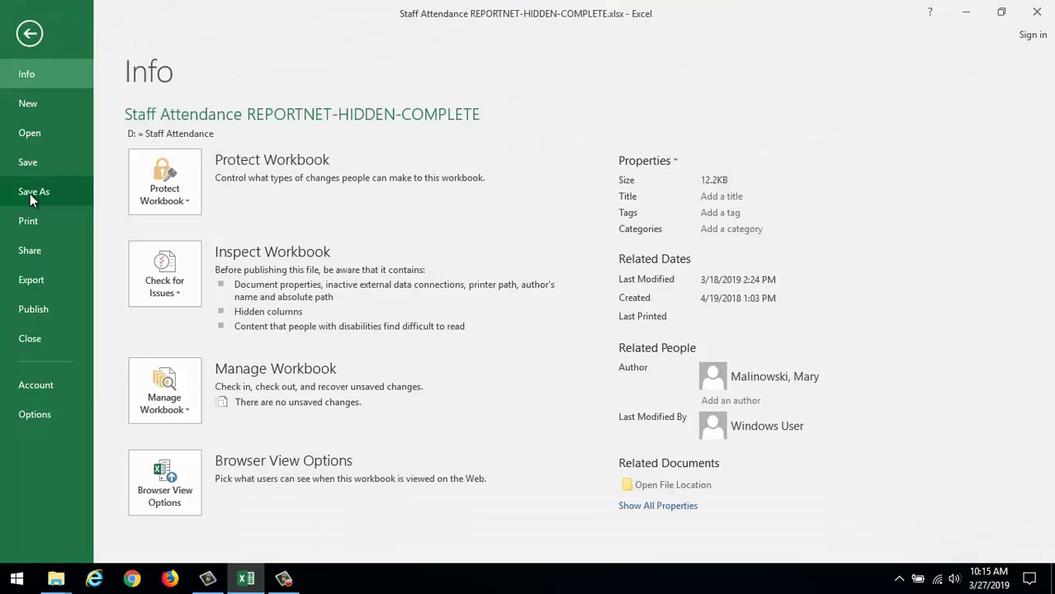
left_click(30, 194)
left_click(144, 52)
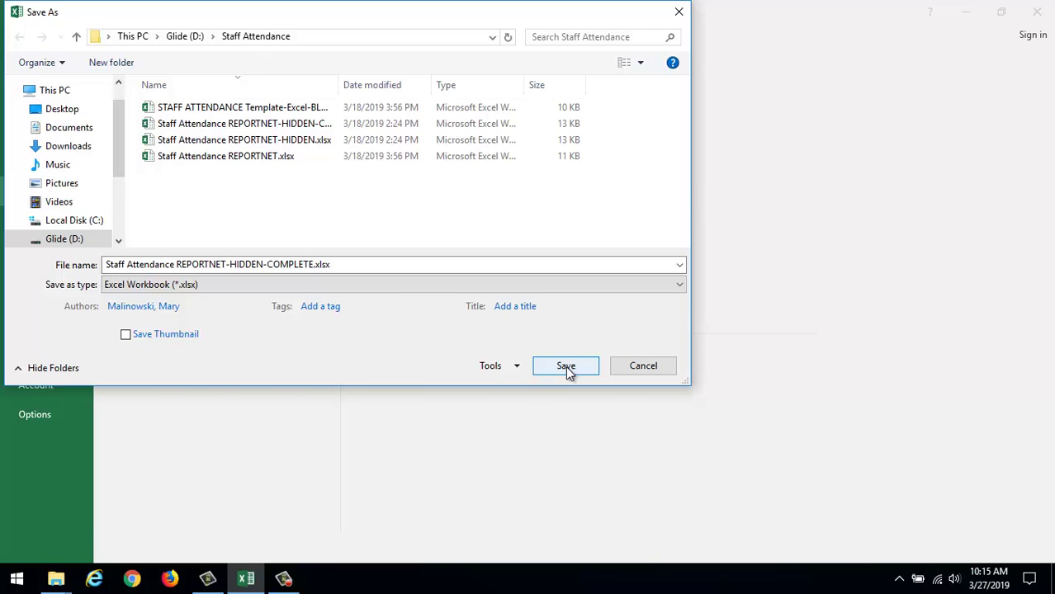
left_click(566, 368)
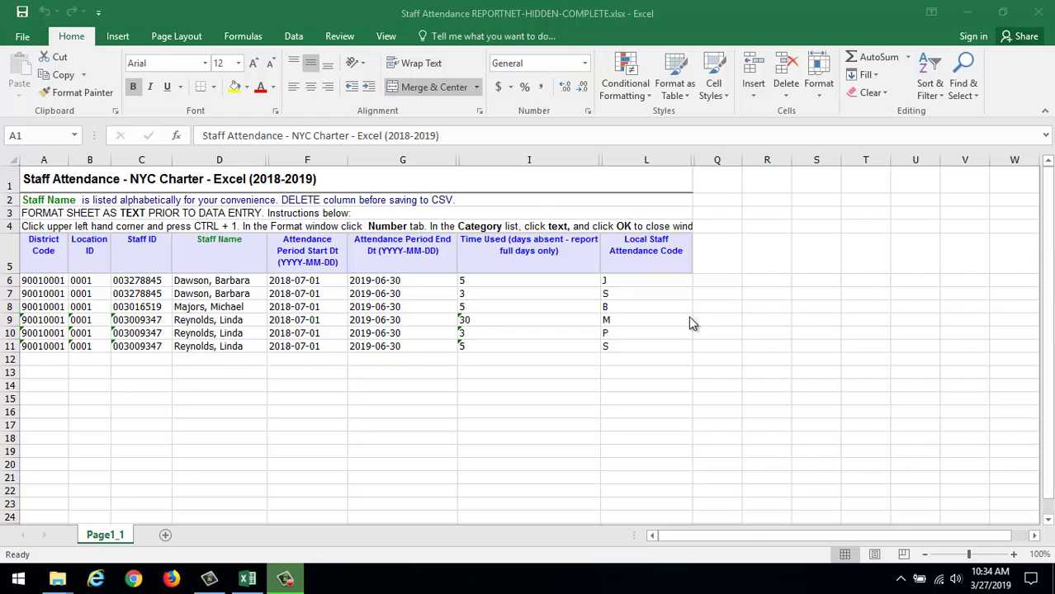
Step: Delete the Staff Name column and the title, instruction and heading rows 1 through 5
left_click(218, 159)
right_click(220, 160)
left_click(264, 293)
left_click_drag(9, 177, 3, 235)
right_click(106, 228)
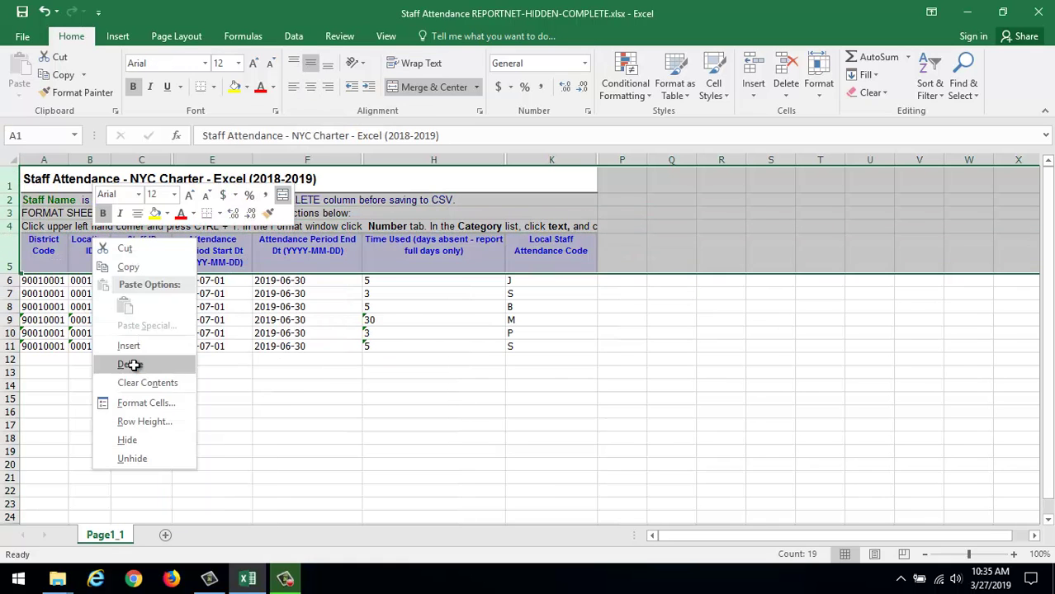
left_click(123, 429)
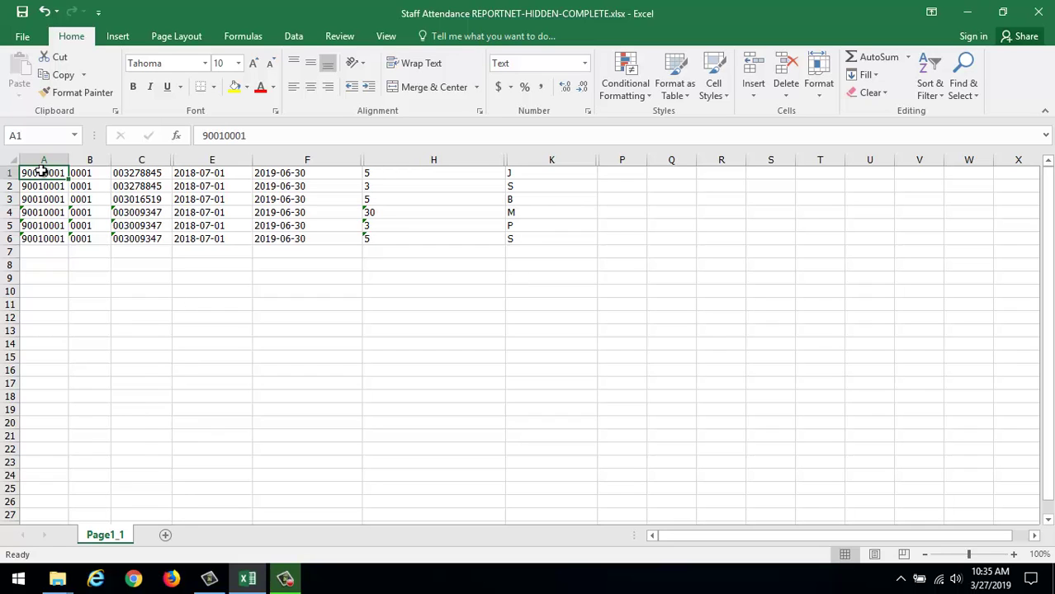
Step: Save the sheet as the CSV (Comma delimited) file Staff Attendance REPORTNET-HIDDEN-COMPLETE.csv in the Staff Attendance folder, keeping that format, and close it
left_click(23, 38)
left_click(35, 194)
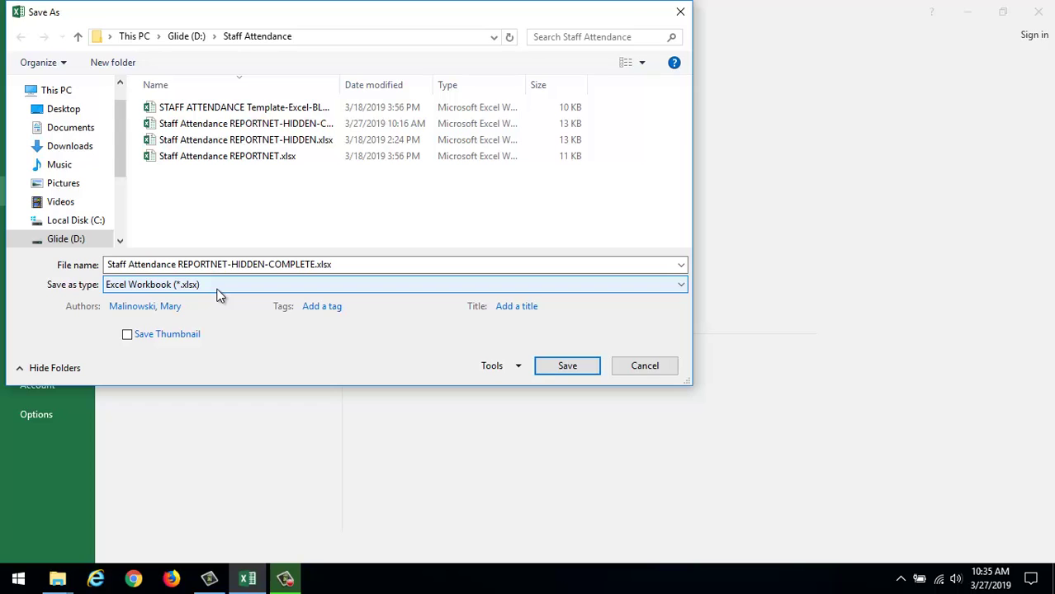
left_click(218, 287)
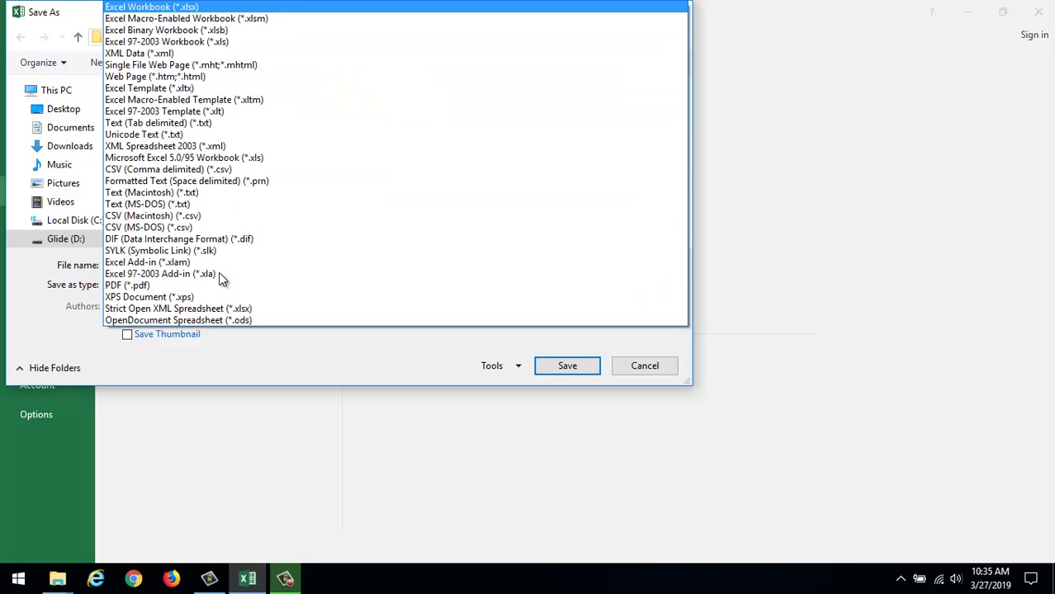
left_click(216, 170)
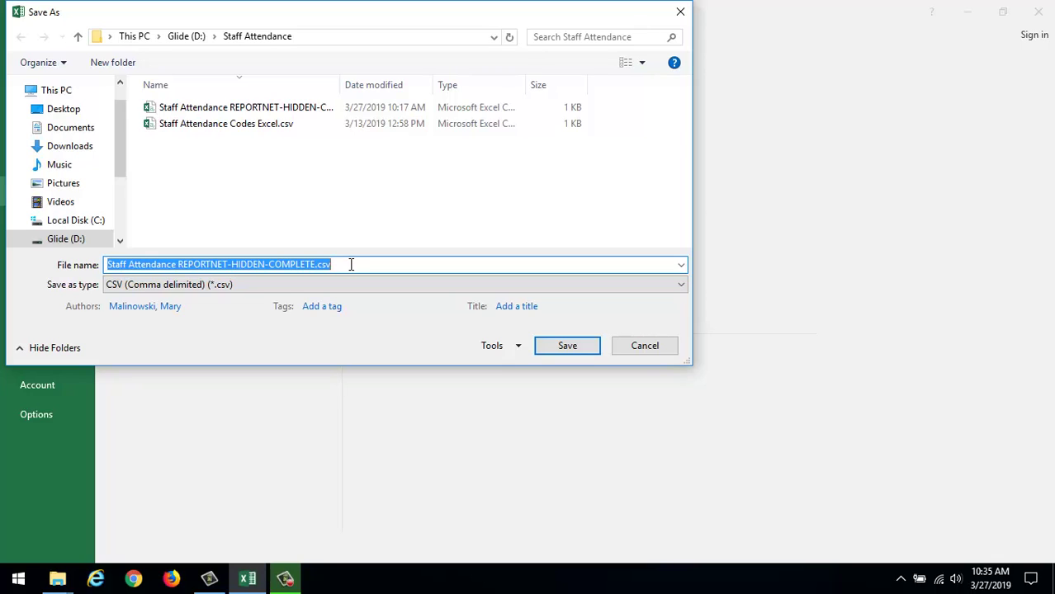
left_click(345, 264)
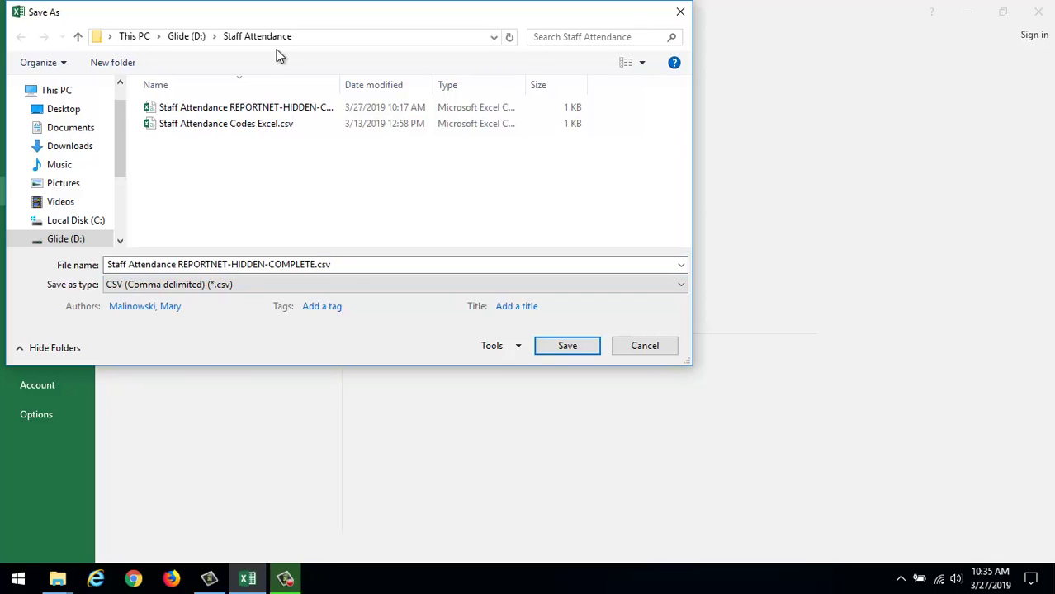
left_click(568, 348)
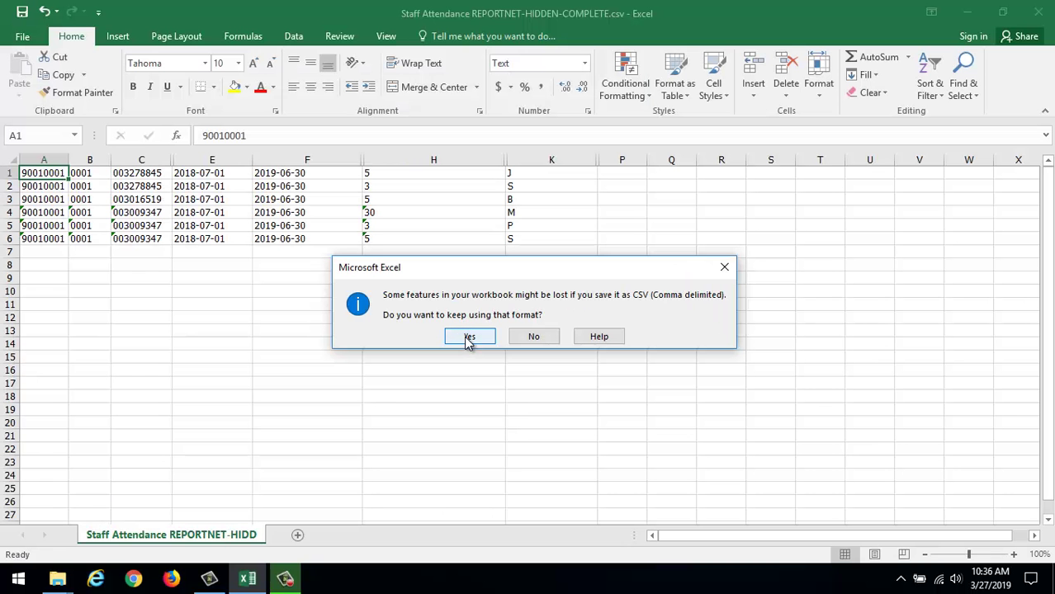
left_click(468, 338)
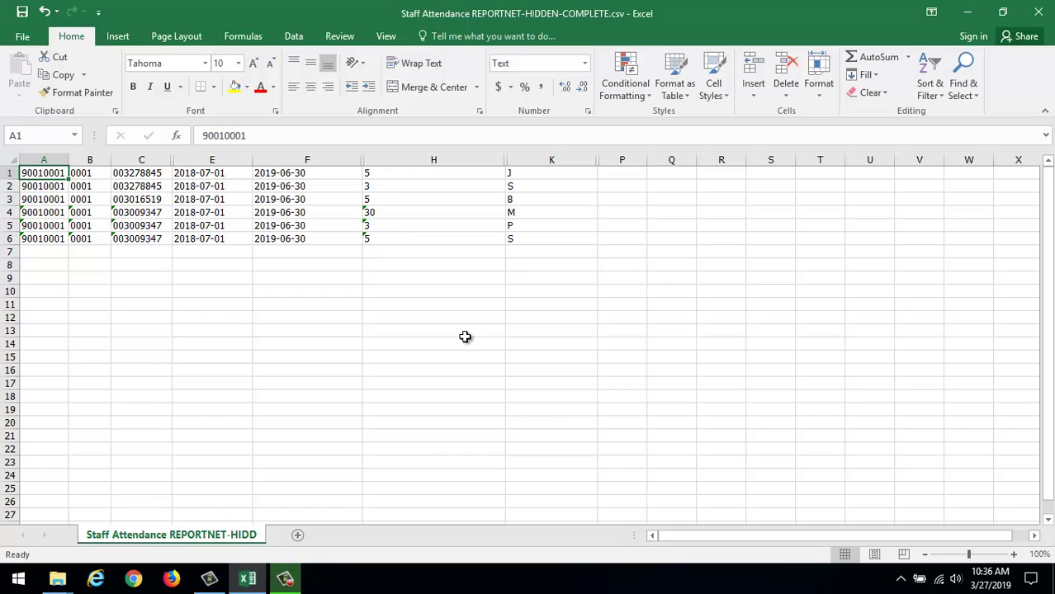
left_click(23, 36)
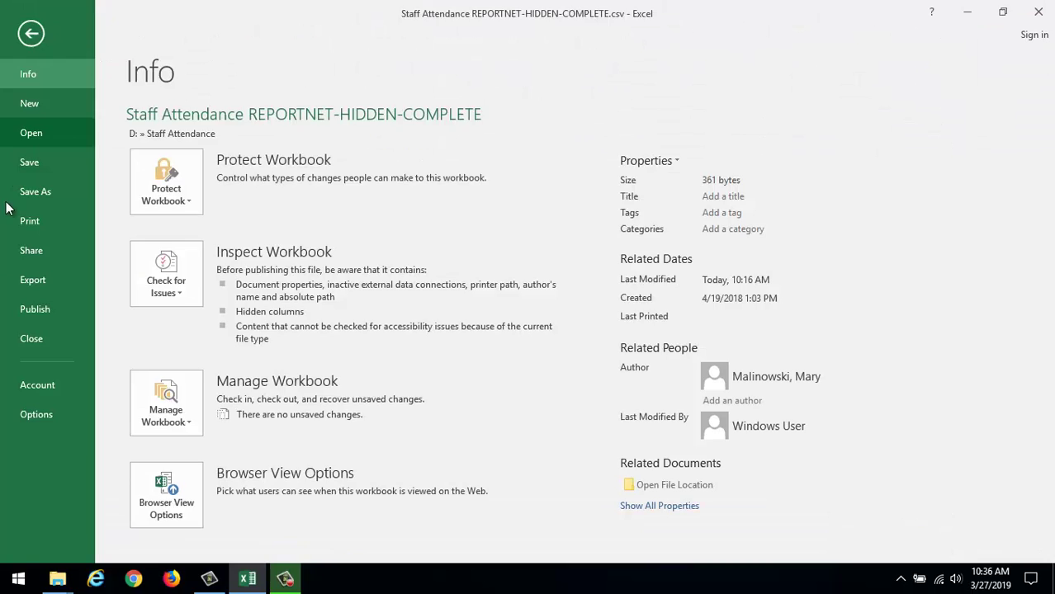
left_click(34, 335)
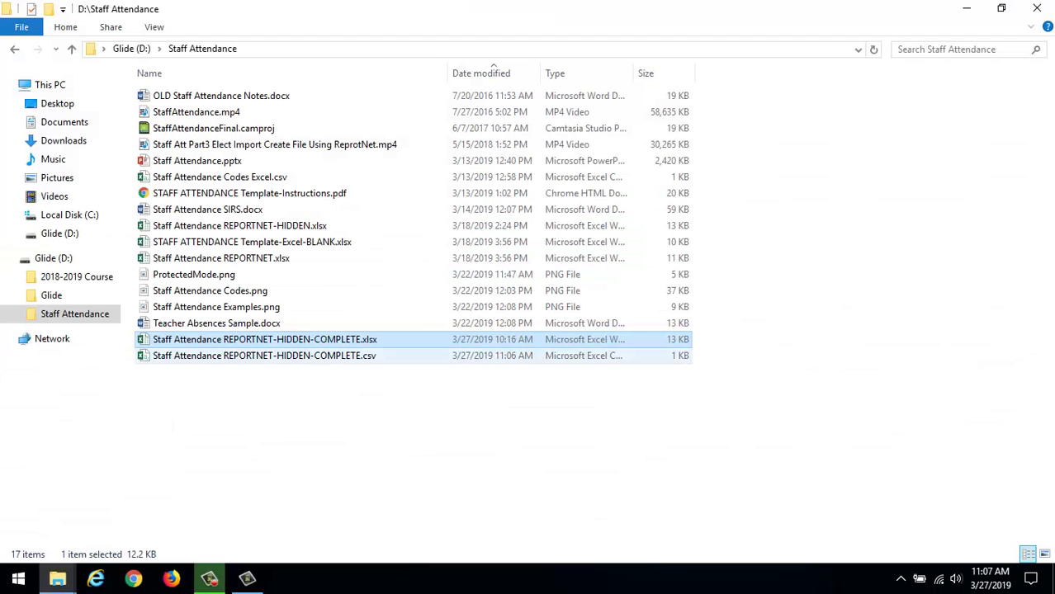
left_click(264, 355)
left_click(264, 339)
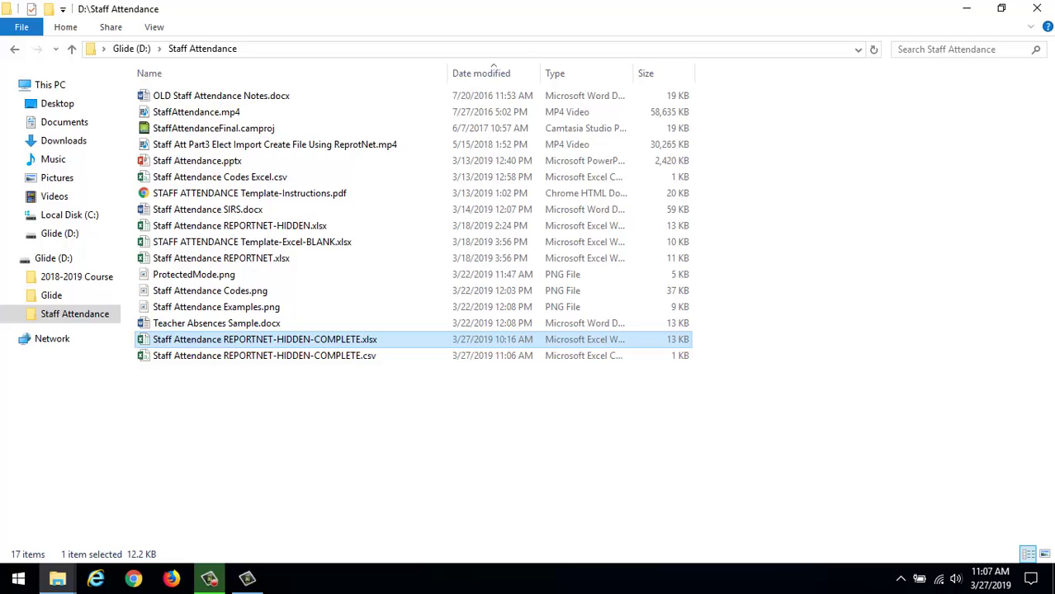
left_click(330, 430)
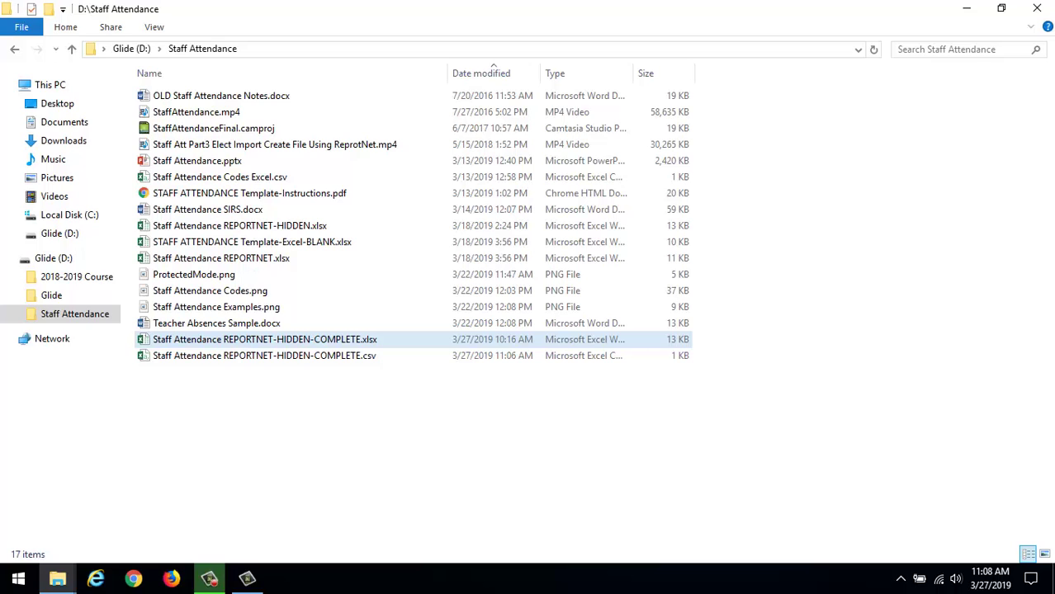
left_click(264, 356)
left_click(264, 339)
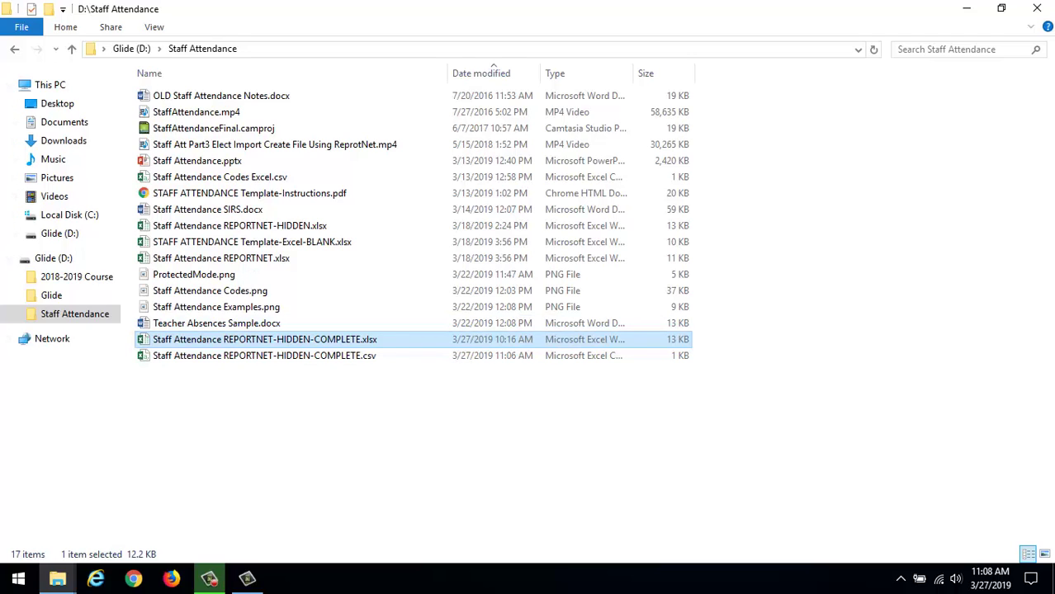
key("F2")
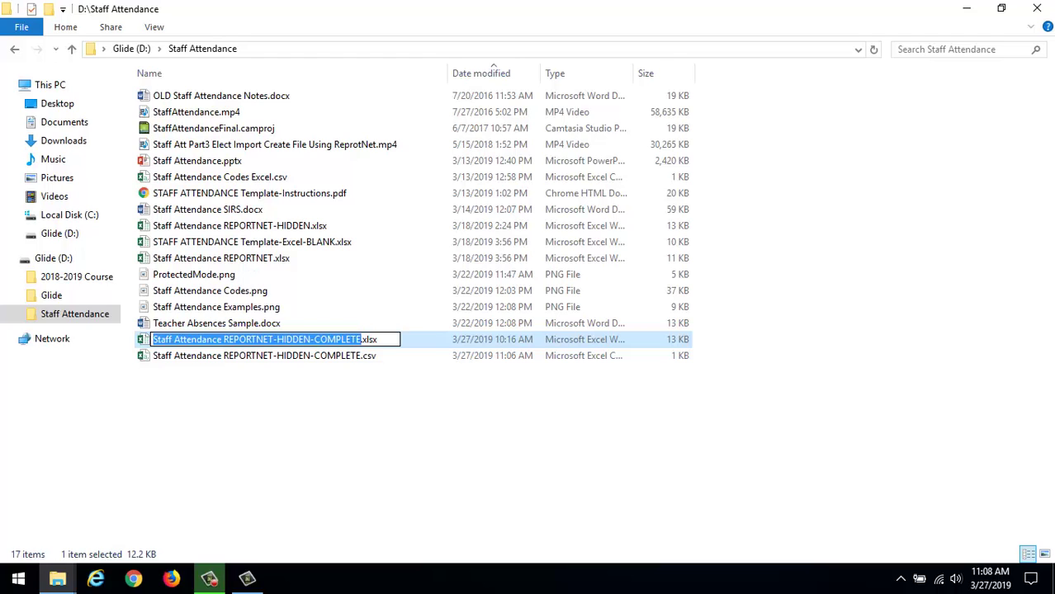
left_click(363, 404)
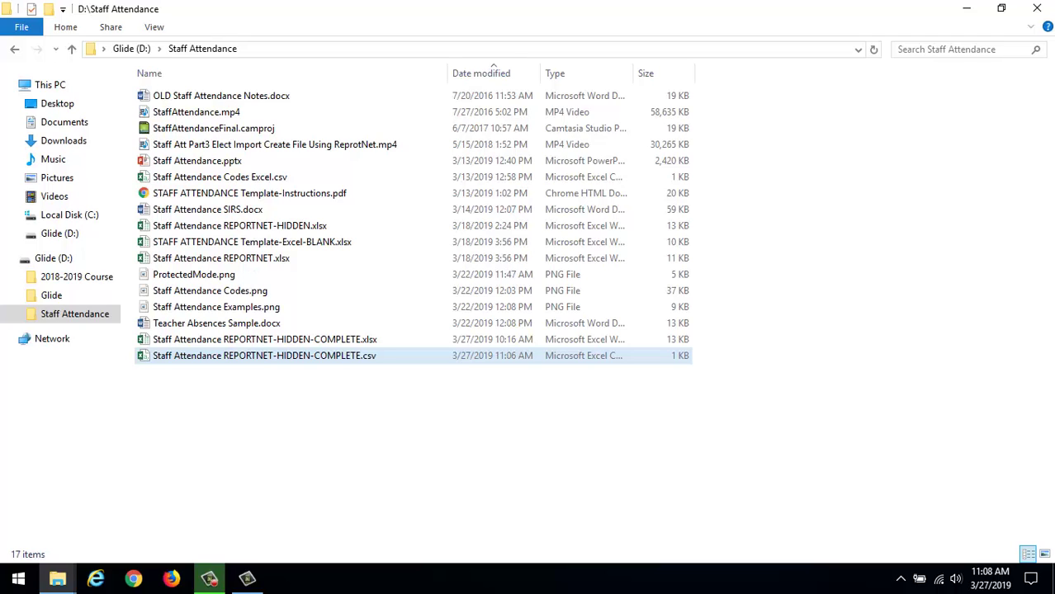
Step: Open Staff Attendance REPORTNET-HIDDEN-COMPLETE.csv from the Staff Attendance folder in Notepad to check its contents
left_click(265, 355)
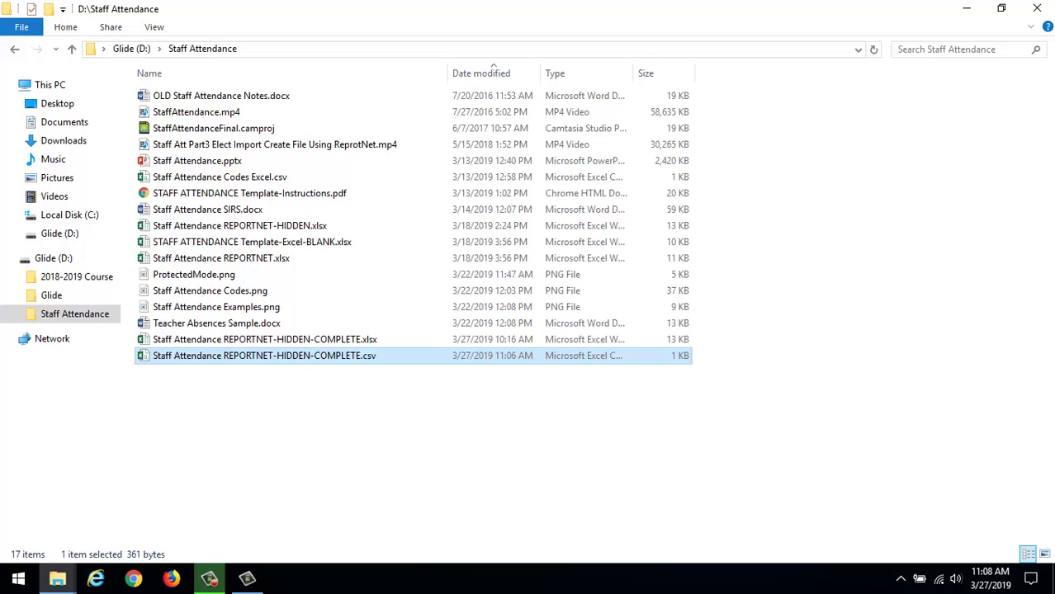
right_click(308, 356)
mouse_move(363, 205)
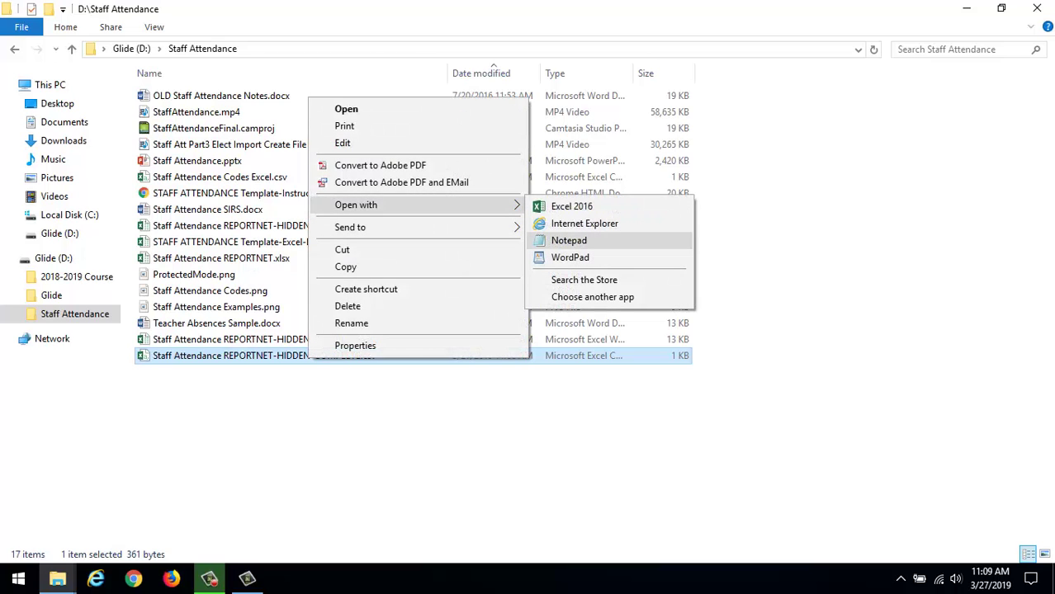
left_click(569, 240)
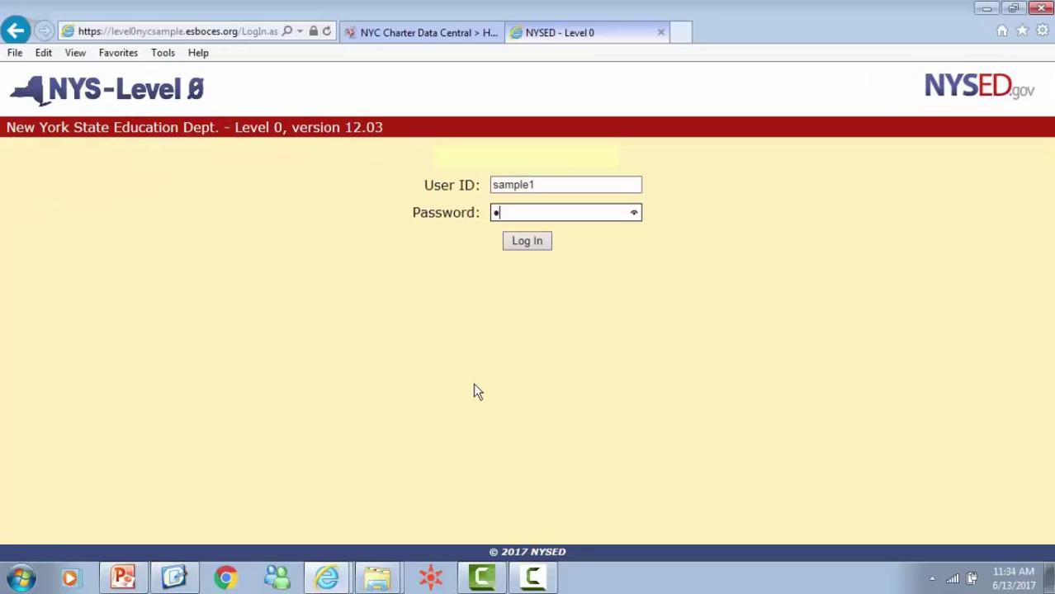
Step: Enter the account password to log in to NYS-Level 0 and open the Staff Attendance electronic import page
type("••••••••")
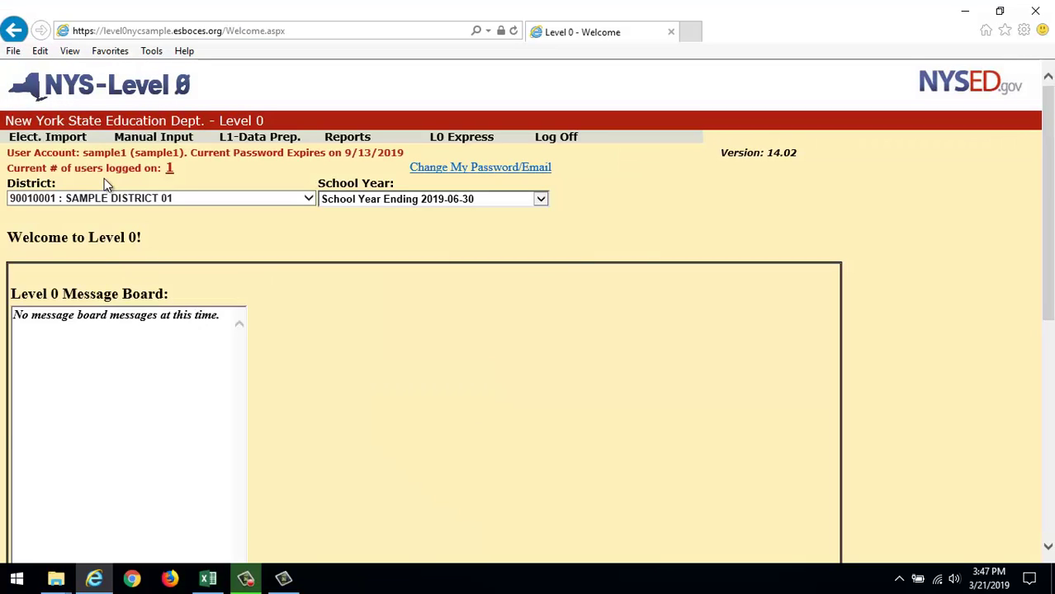
left_click(70, 139)
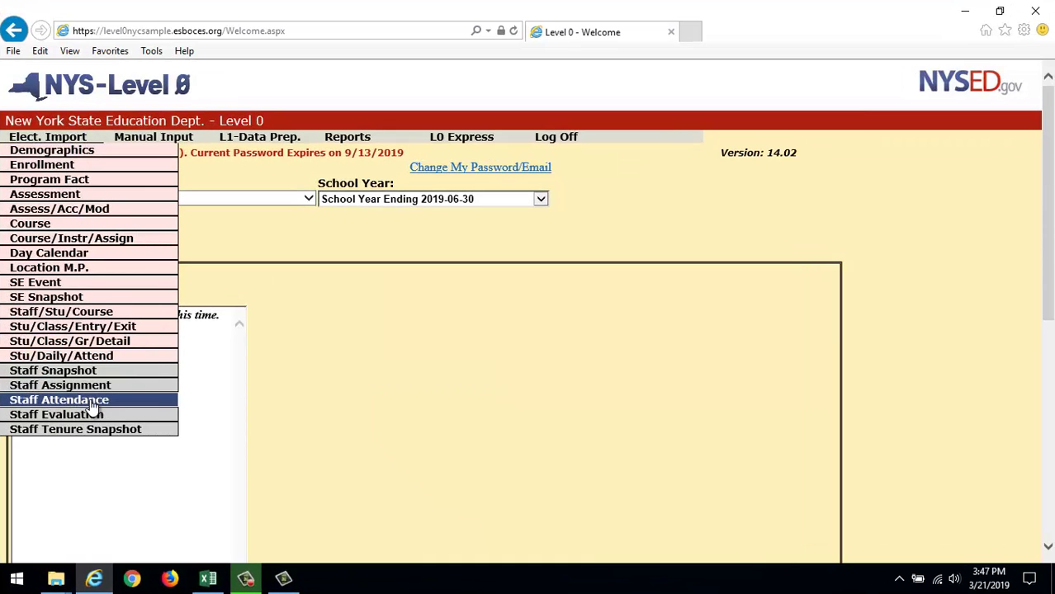
left_click(60, 400)
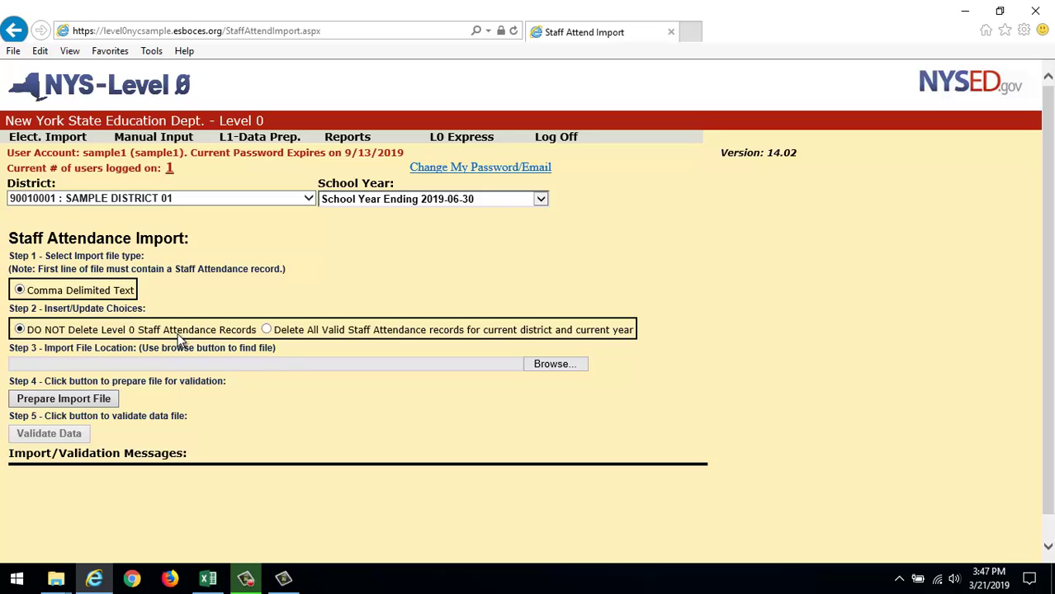
Step: Import and validate Staff Attendance REPORTNET-HIDDEN-COMPLETE.csv, choosing to delete all valid Staff Attendance records for the current district and current year
left_click(267, 330)
left_click(267, 331)
left_click(554, 365)
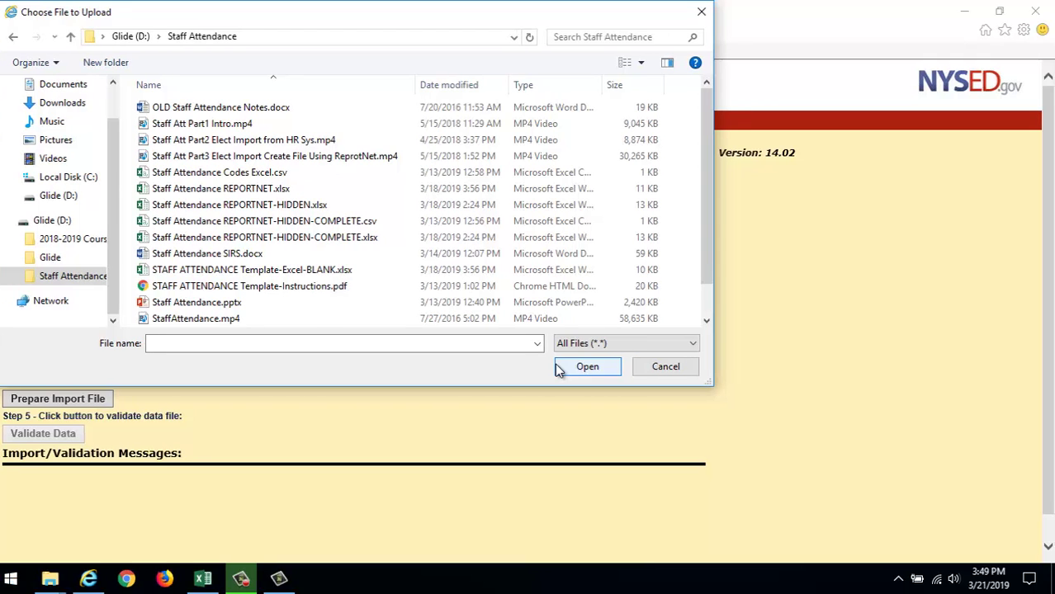
left_click(260, 225)
left_click(591, 368)
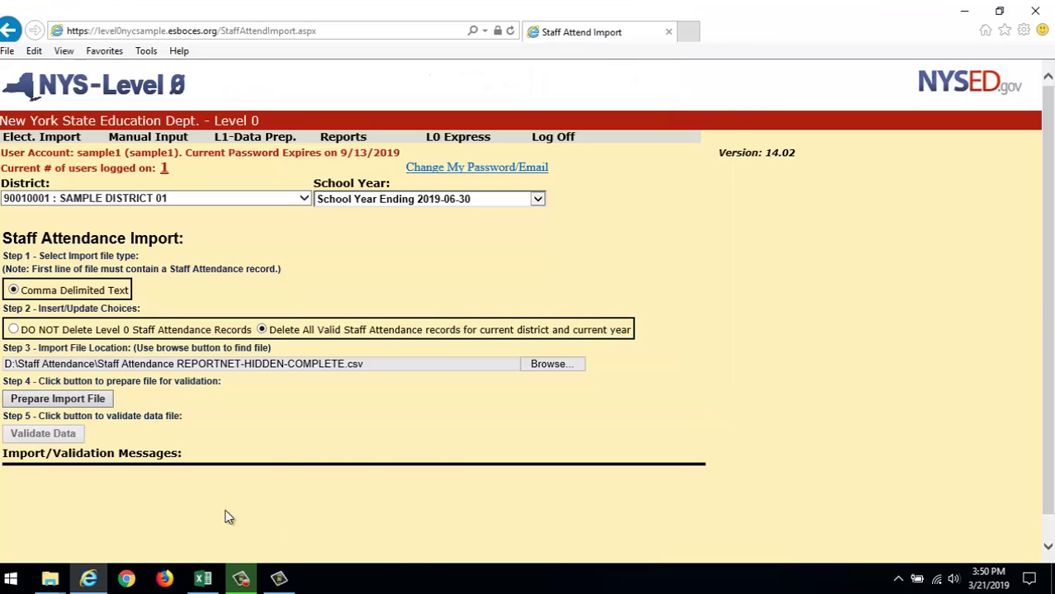
left_click(51, 404)
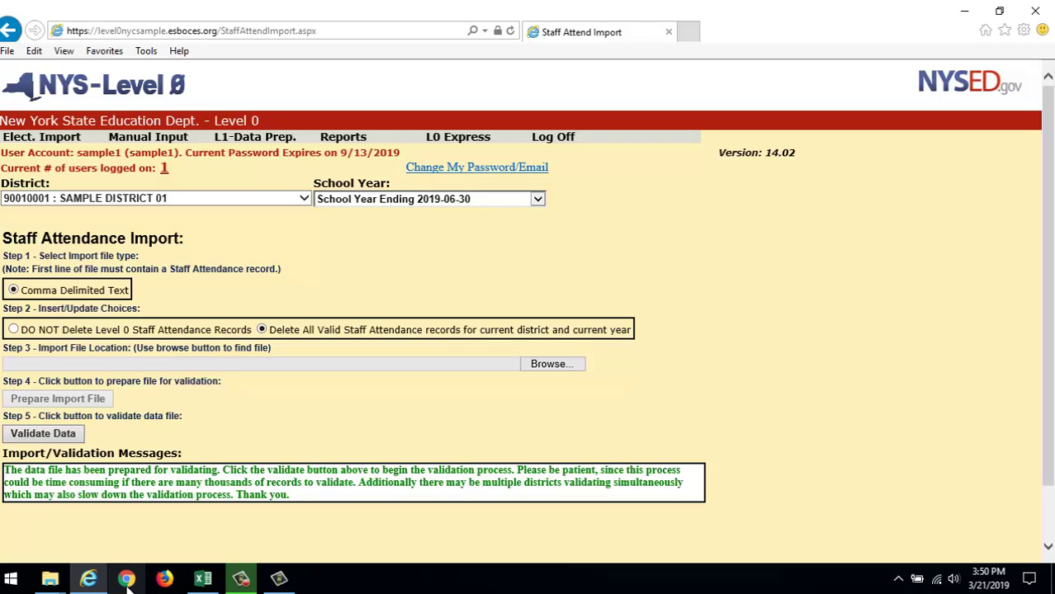
left_click(31, 439)
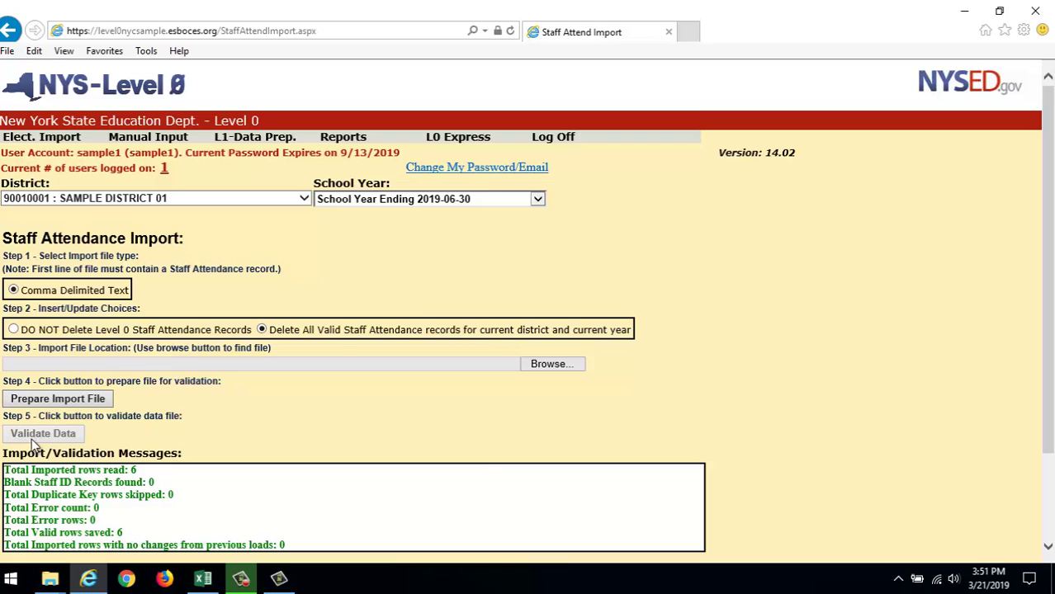
Step: Check the first listed staff member's attendance records for Elementary School A through the Dist. School Summary report and return to the school report
mouse_move(343, 136)
left_click(398, 401)
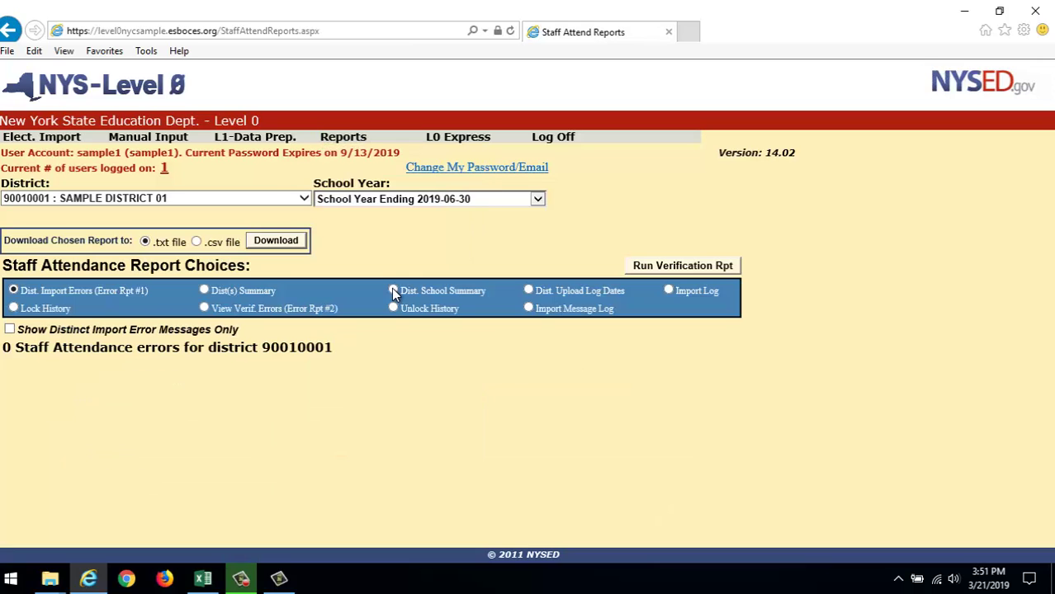
left_click(393, 290)
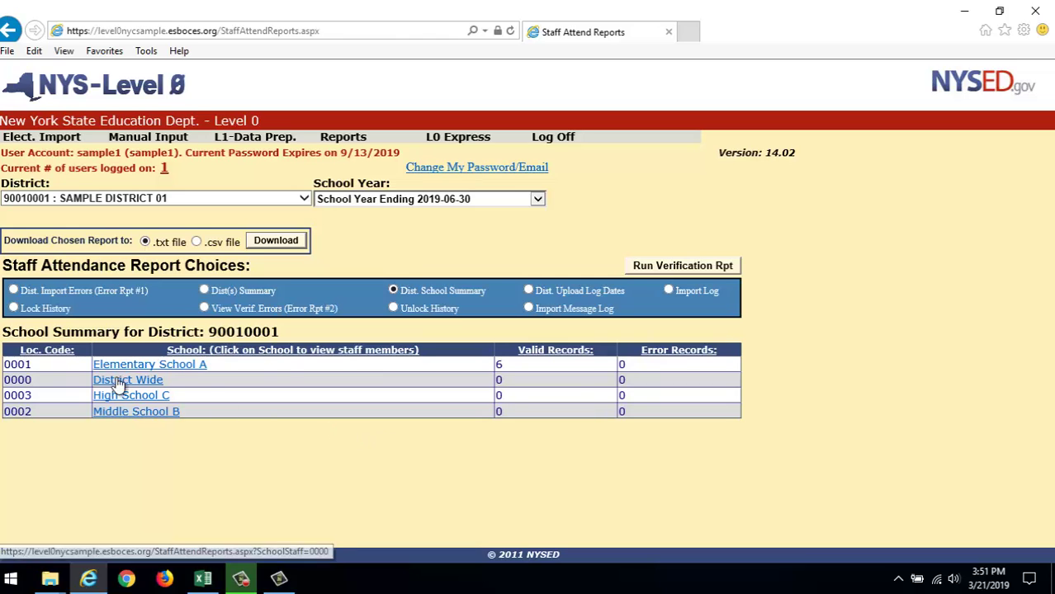
left_click(138, 365)
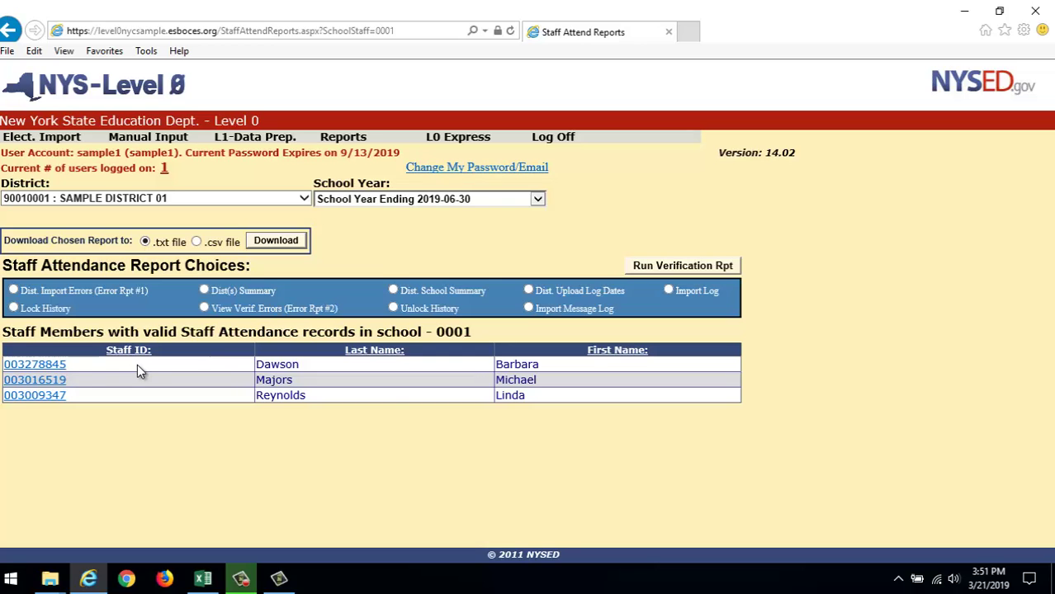
left_click(58, 367)
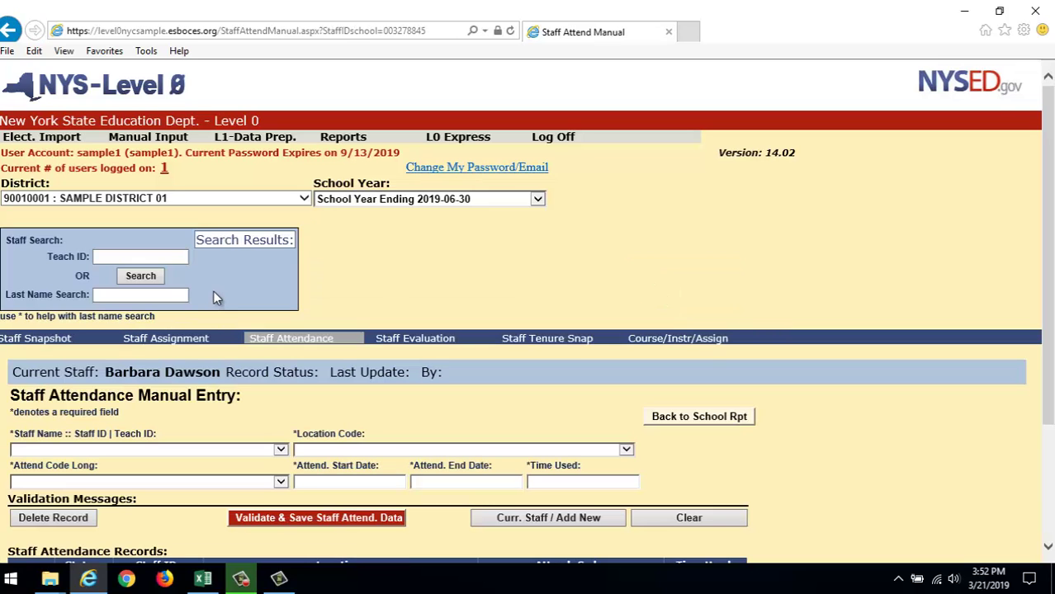
scroll(213, 289, "down", 3)
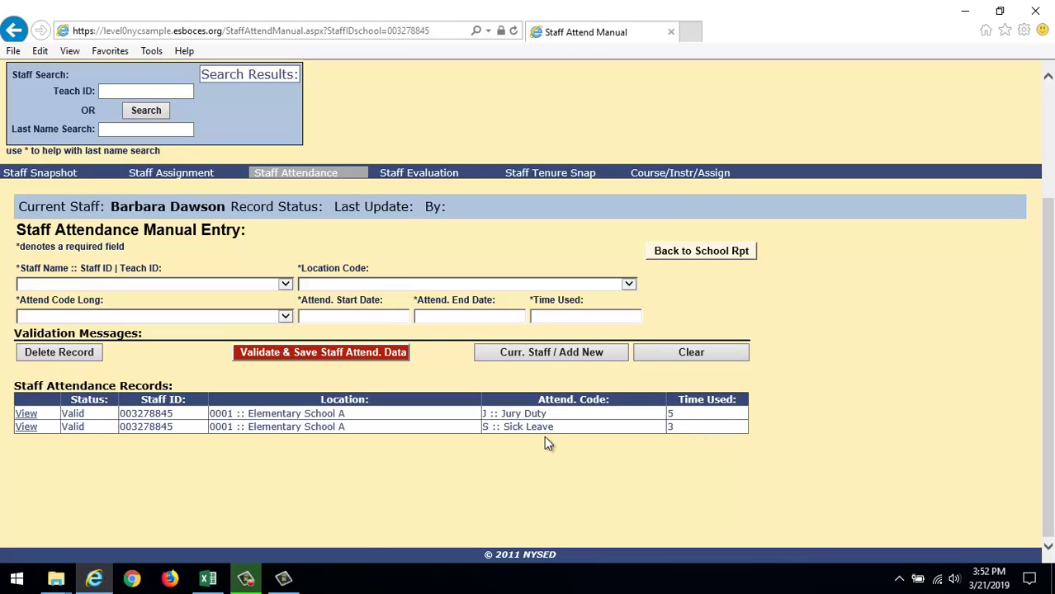
left_click(741, 251)
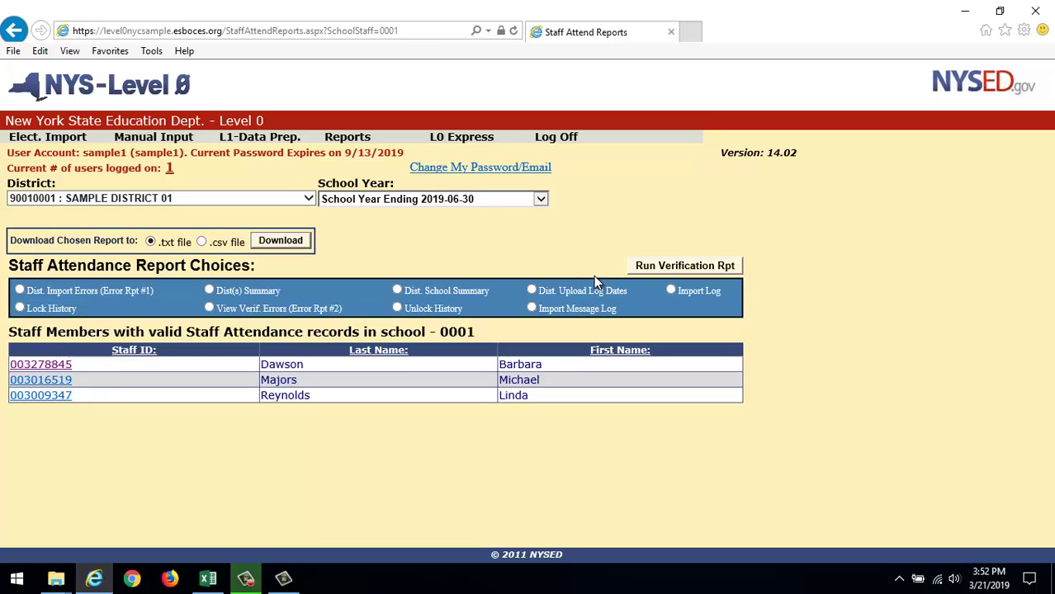
Step: Run the verification checks on the Staff Attendance data for Level 1, lock the data, and create the Level 1 submission file
mouse_move(262, 138)
left_click(311, 402)
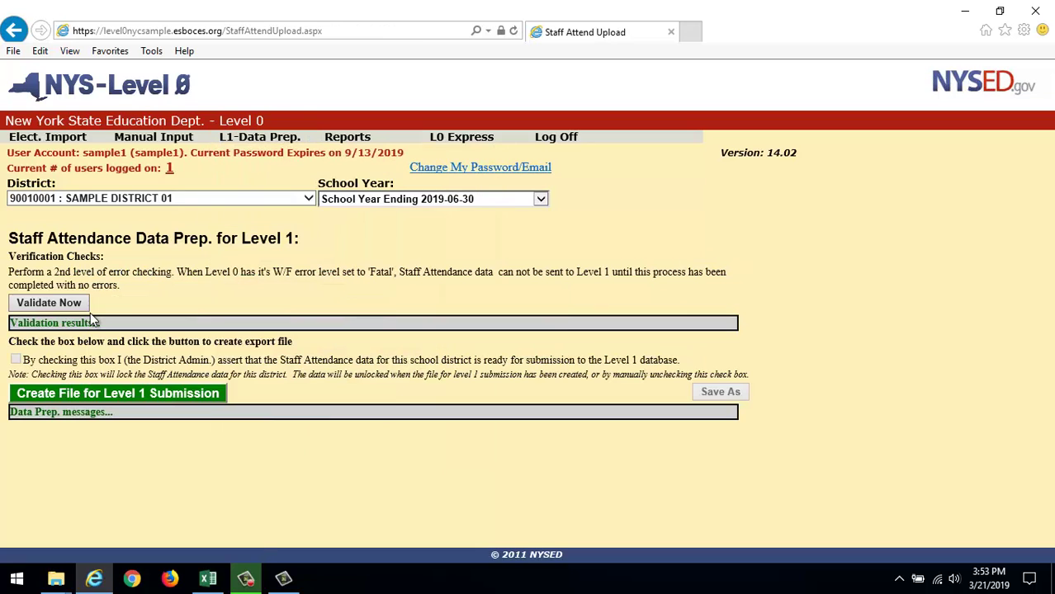
left_click(79, 305)
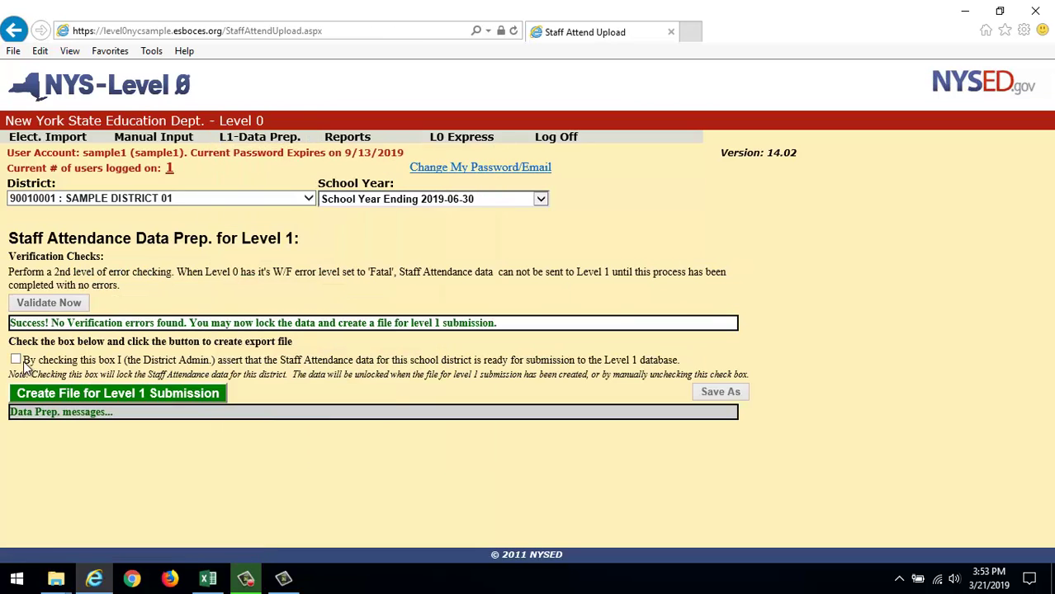
left_click(16, 359)
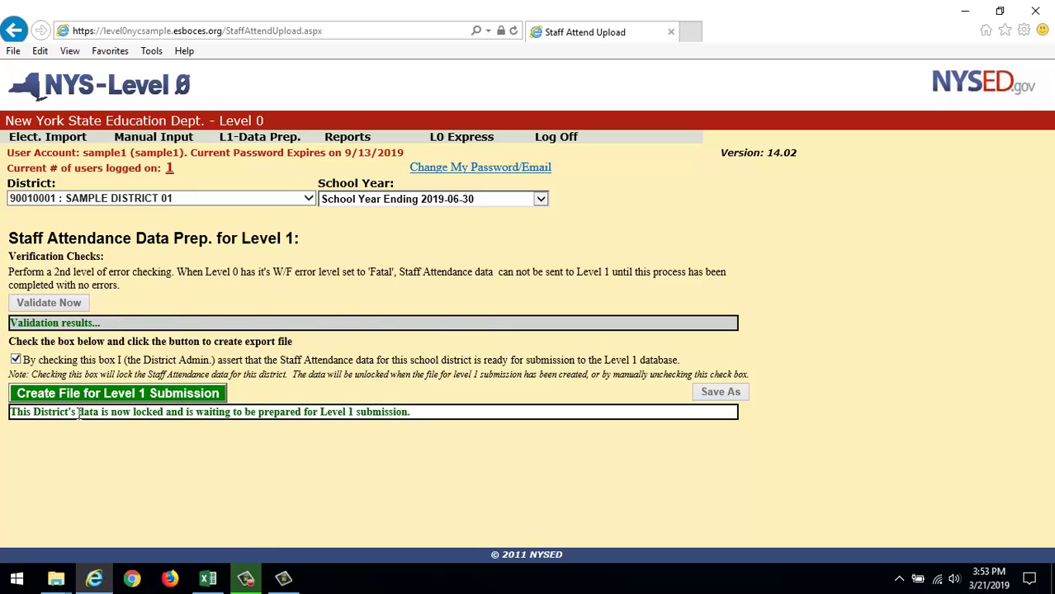
left_click(116, 393)
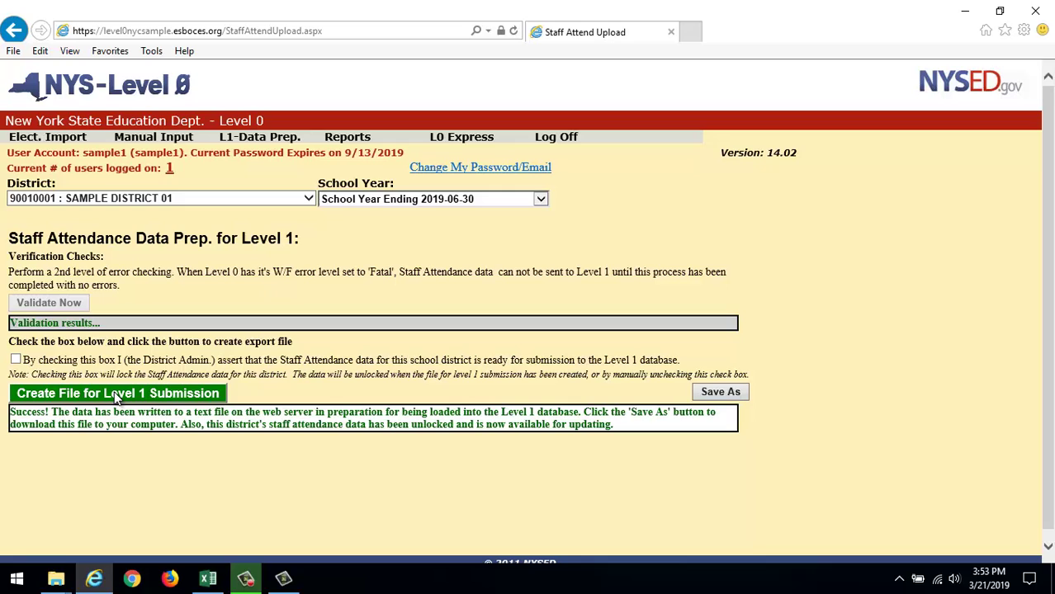